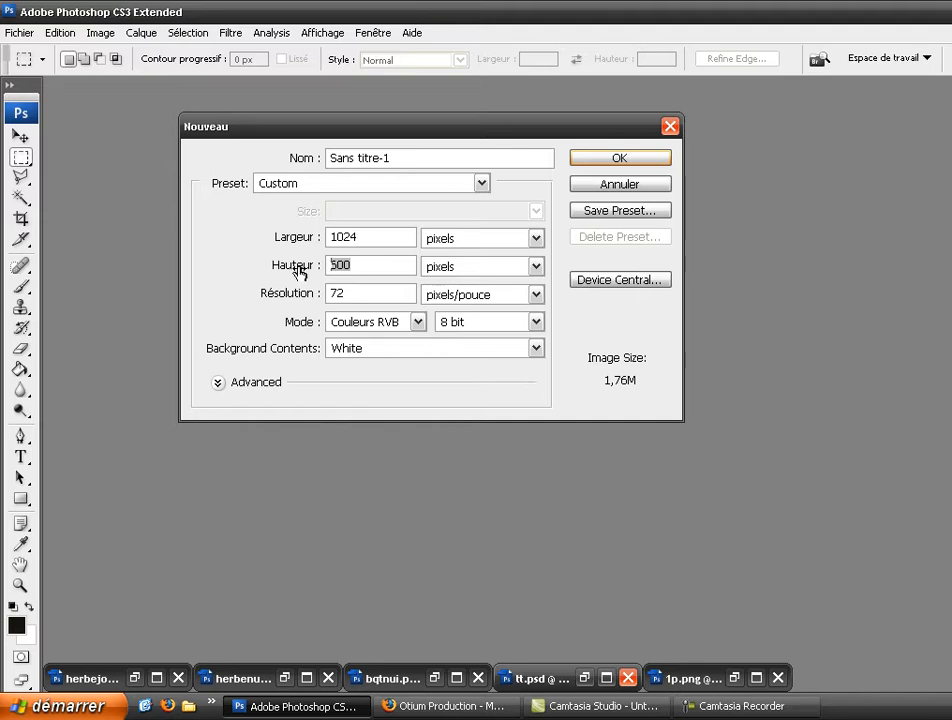
- Create a new 1024 by 768 pixel document, enlarge its window and view it at 100%
{"action": "type", "text": "768"}
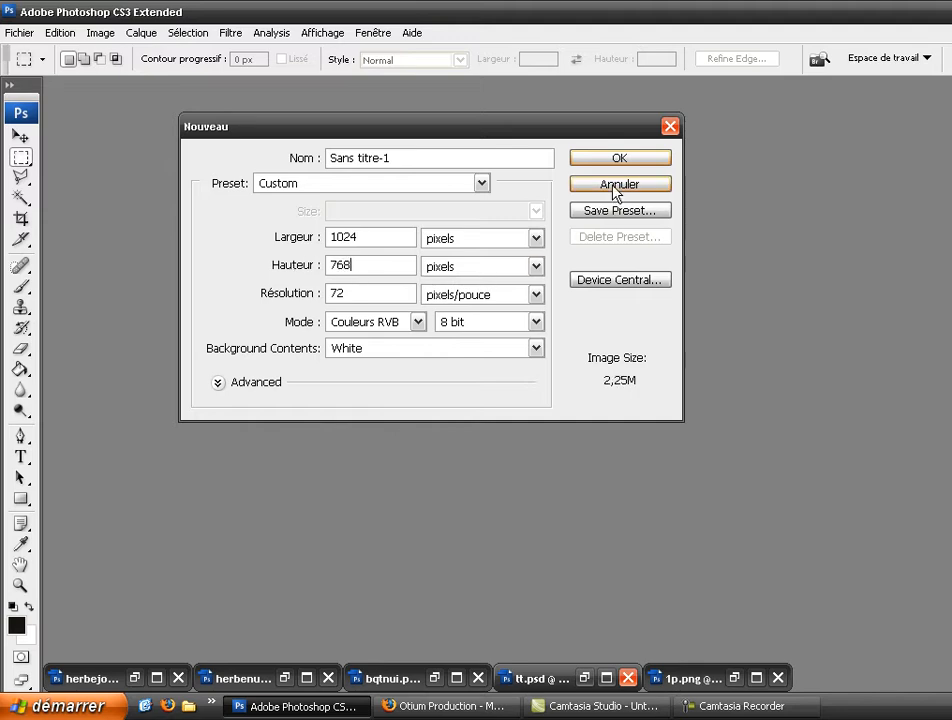
{"action": "left_click", "coordinate": [603, 162]}
{"action": "left_click_drag", "start_coordinate": [253, 139], "coordinate": [206, 92]}
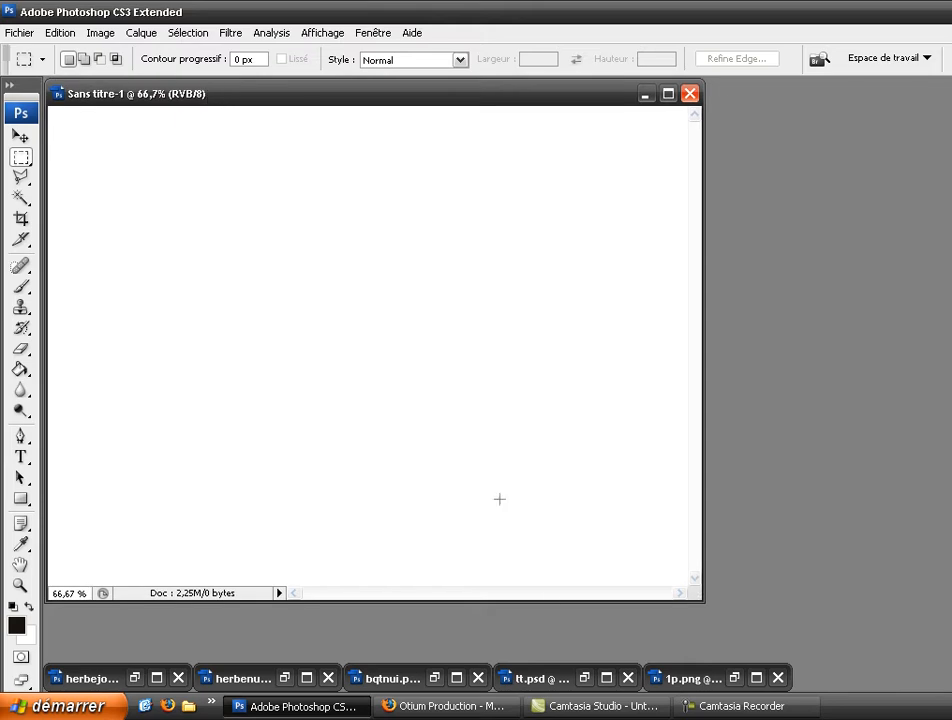
{"action": "left_click_drag", "start_coordinate": [697, 612], "coordinate": [943, 689]}
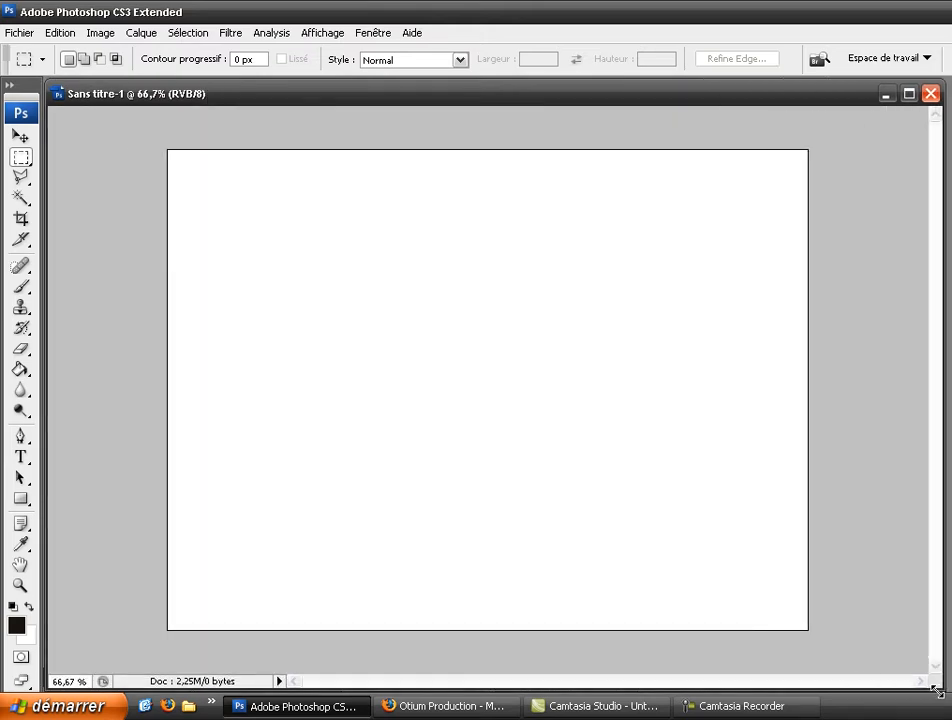
{"action": "left_click", "coordinate": [20, 585]}
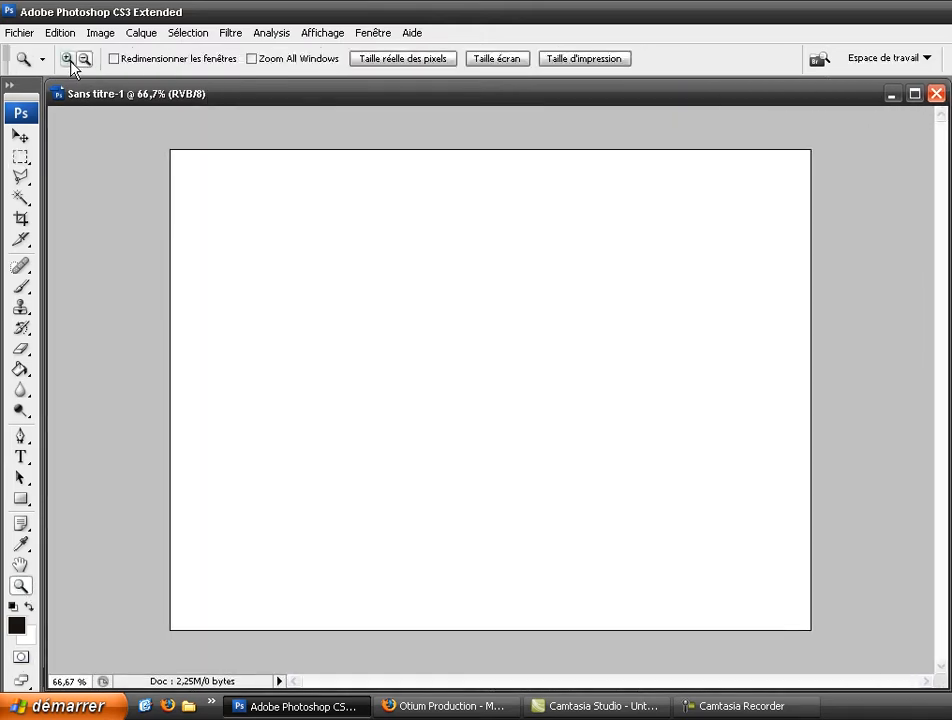
{"action": "left_click", "coordinate": [238, 196]}
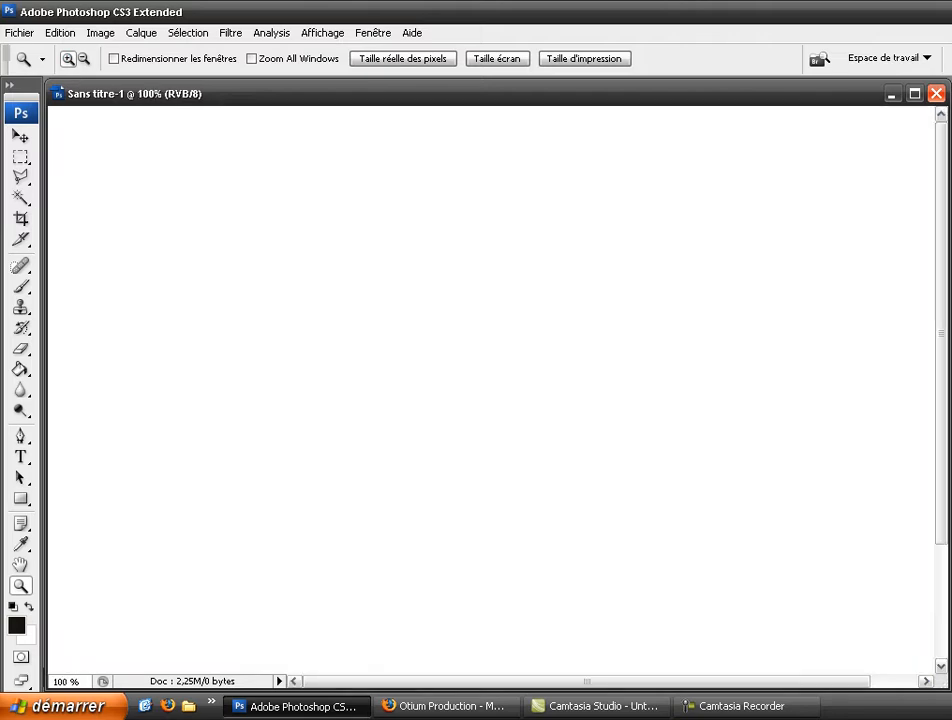
- Add a new layer and make a large circular selection near the middle of the canvas
{"action": "key", "text": "ctrl+alt+shift+n"}
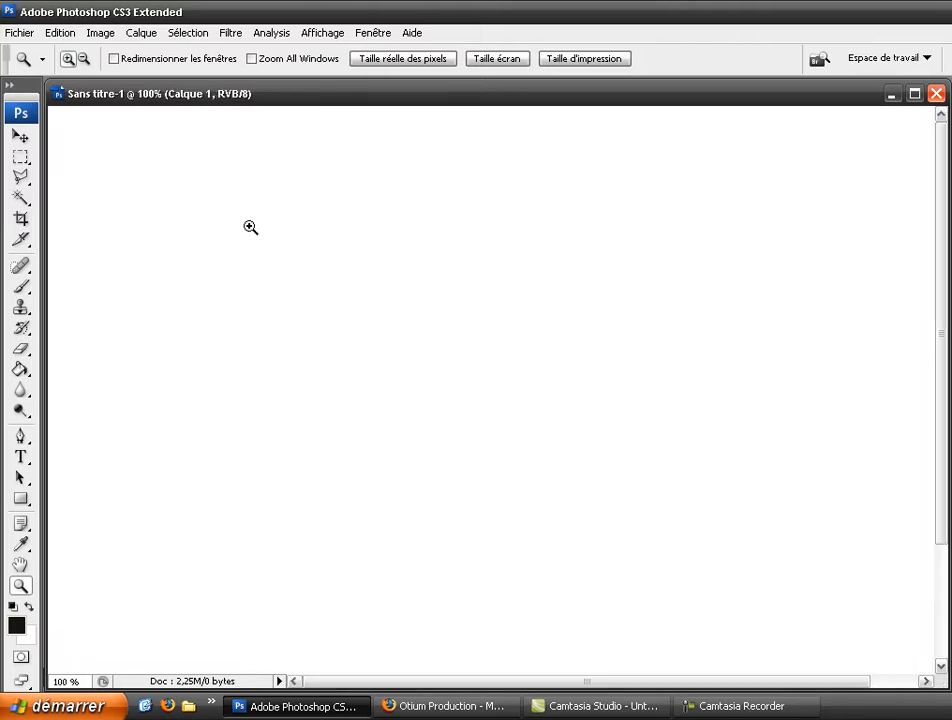
{"action": "left_click", "coordinate": [20, 158]}
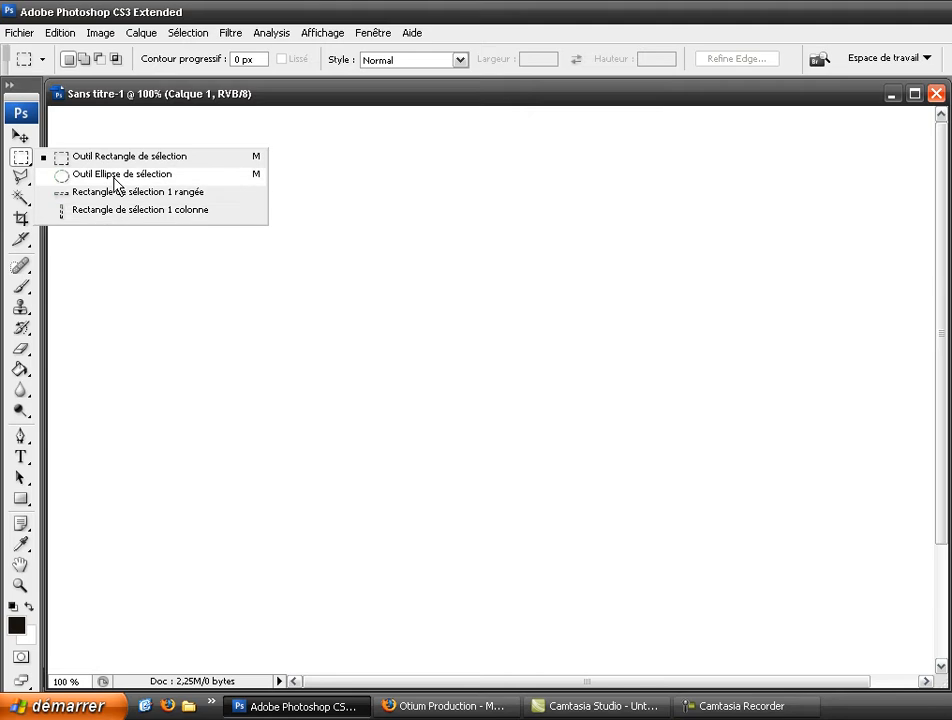
{"action": "left_click", "coordinate": [115, 177]}
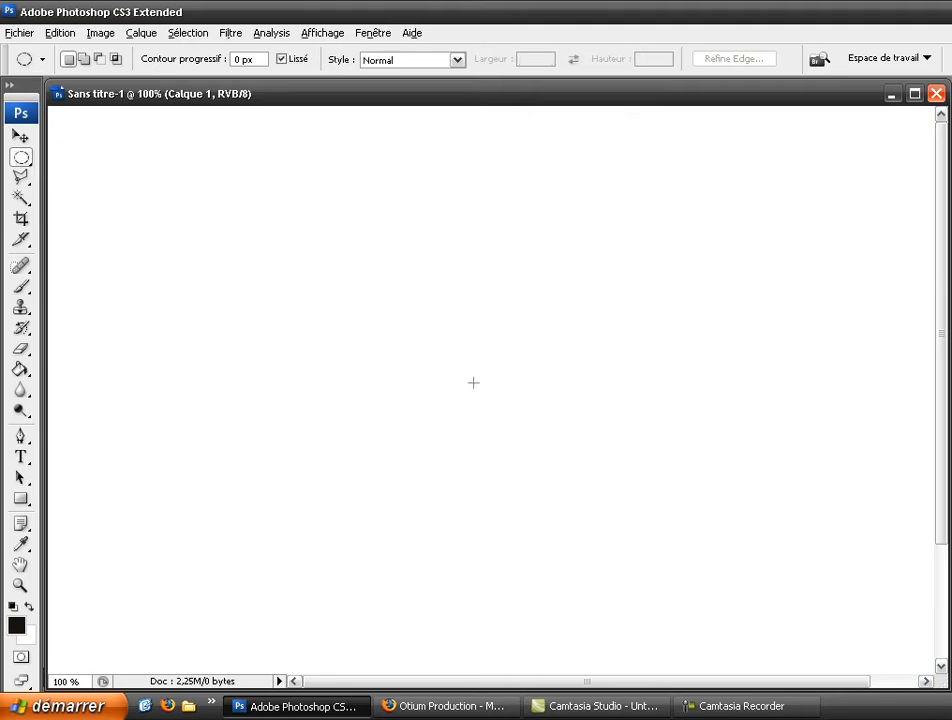
{"action": "left_click_drag", "start_coordinate": [450, 372], "coordinate": [680, 567]}
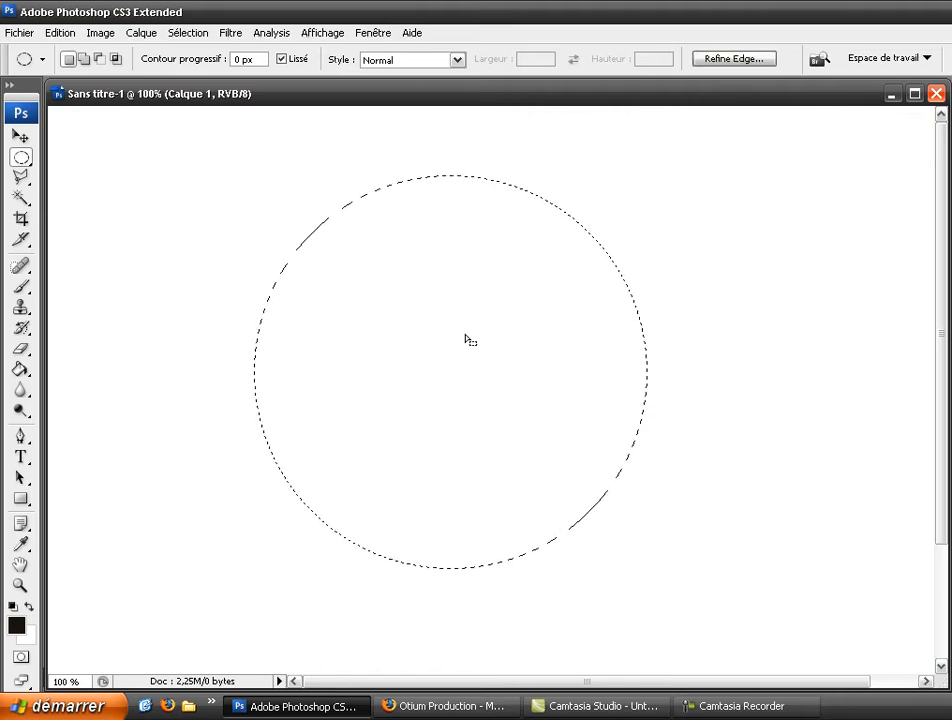
{"action": "left_click_drag", "start_coordinate": [467, 338], "coordinate": [480, 352]}
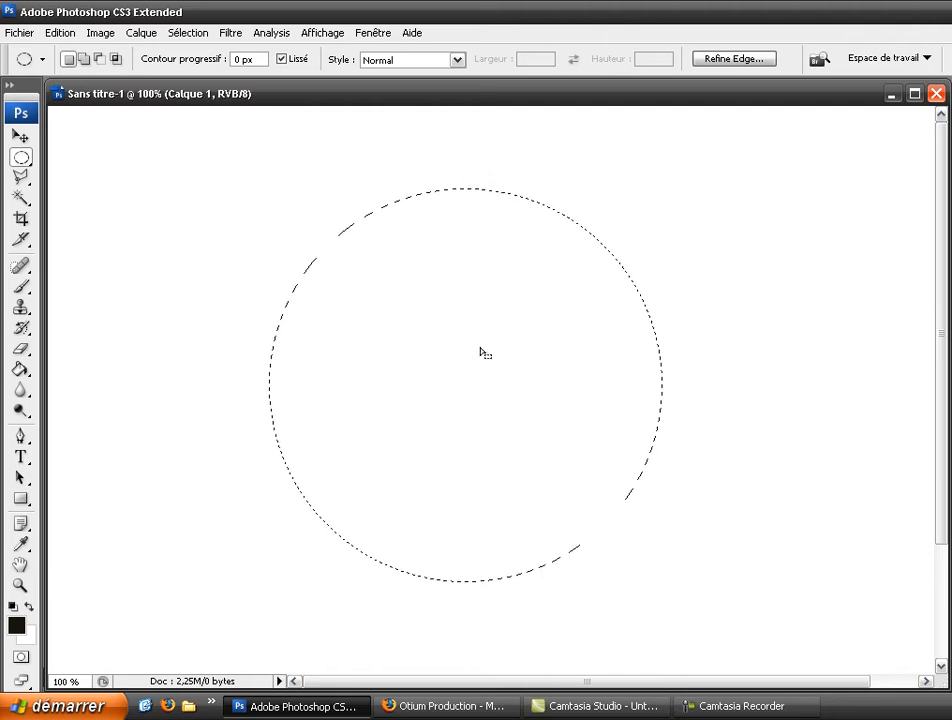
- Set the foreground colour to blue 2b60a2 and fill the circular selection with it using the Paint Bucket
{"action": "left_click", "coordinate": [20, 369]}
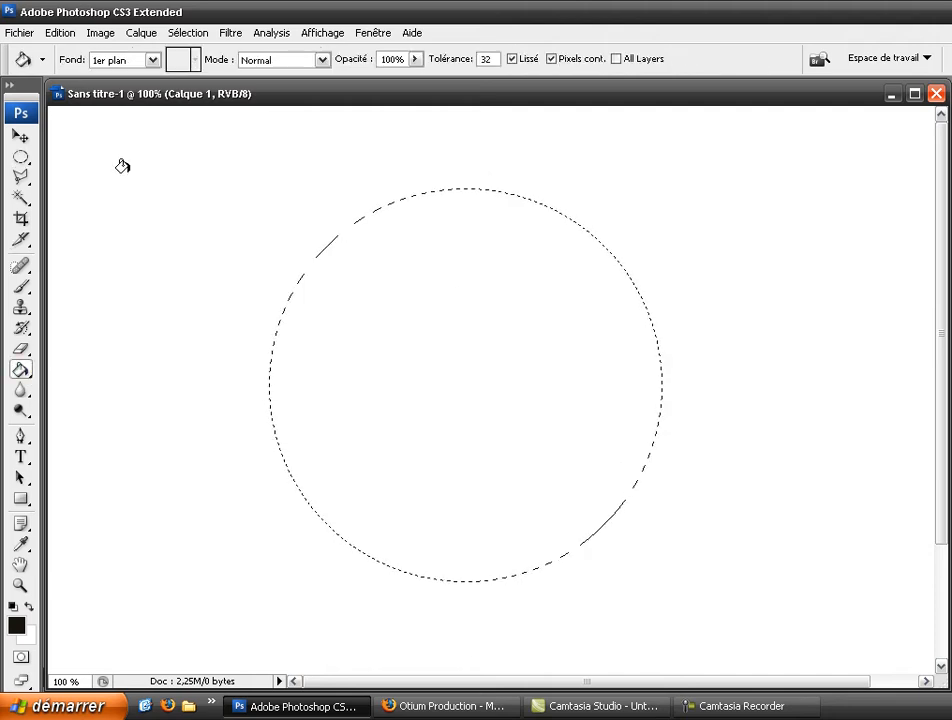
{"action": "left_click", "coordinate": [16, 625]}
{"action": "left_click_drag", "start_coordinate": [496, 411], "coordinate": [487, 368]}
{"action": "left_click", "coordinate": [353, 350]}
{"action": "mouse_move", "coordinate": [353, 350]}
{"action": "left_mouse_down"}
{"action": "mouse_move", "coordinate": [412, 336]}
{"action": "mouse_move", "coordinate": [404, 353]}
{"action": "left_mouse_up"}
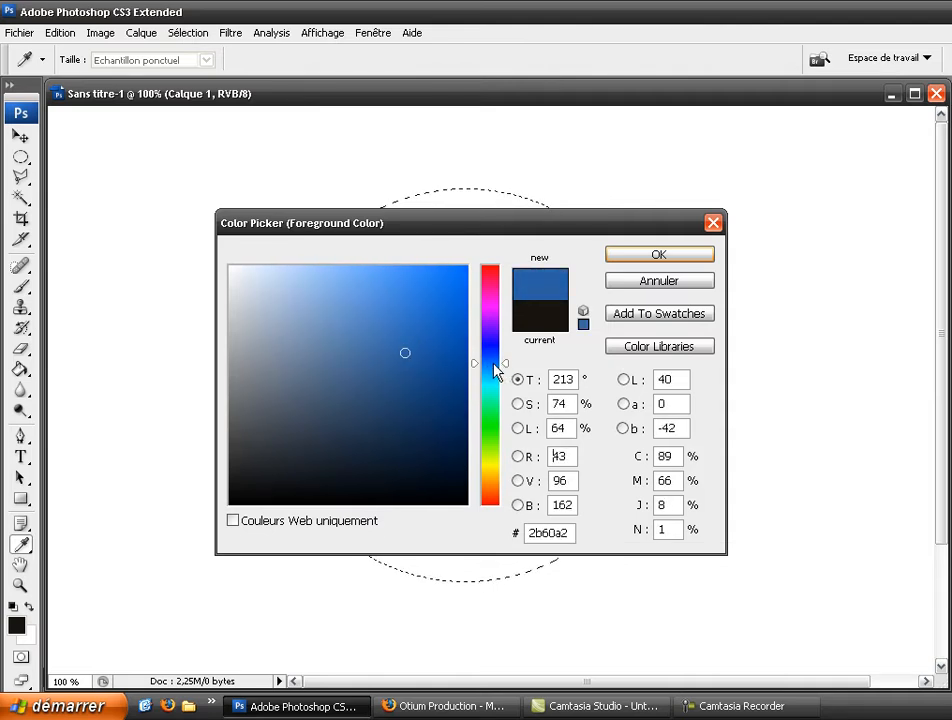
{"action": "left_click", "coordinate": [684, 258]}
{"action": "left_click", "coordinate": [516, 343]}
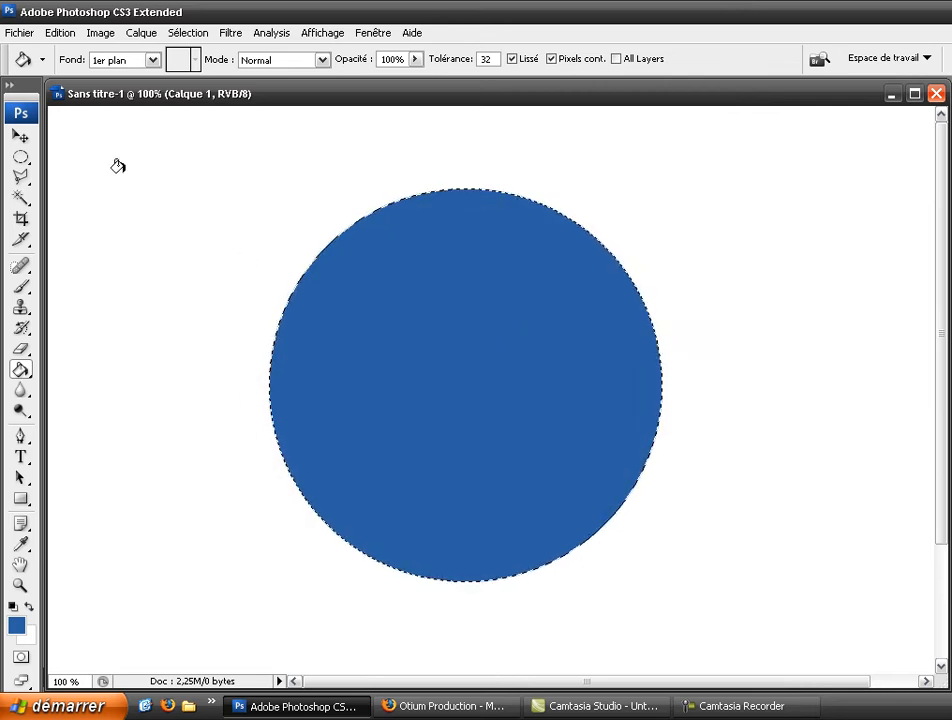
- Pick a slightly darker blue as foreground colour and refill the circle with it
{"action": "left_click", "coordinate": [21, 157]}
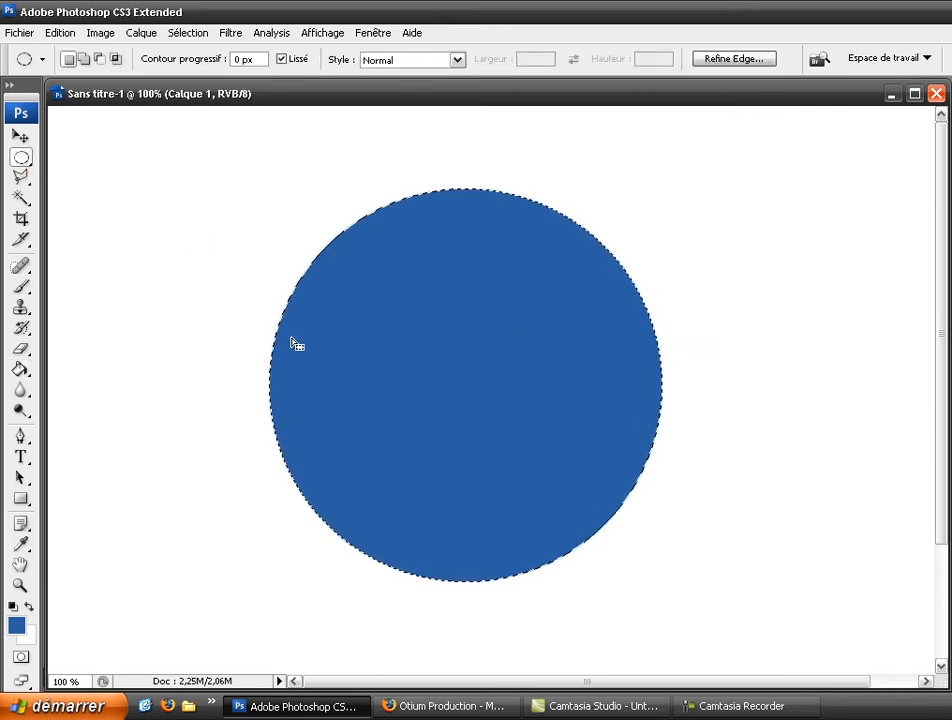
{"action": "left_click", "coordinate": [16, 625]}
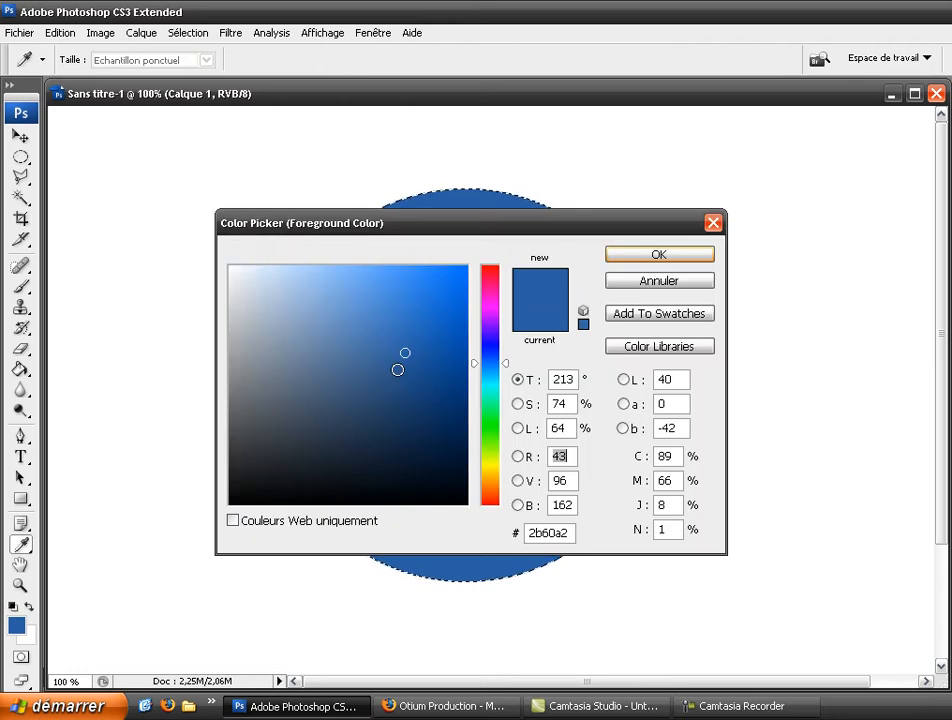
{"action": "left_click", "coordinate": [399, 372]}
{"action": "left_click", "coordinate": [677, 254]}
{"action": "left_click", "coordinate": [20, 370]}
{"action": "left_click", "coordinate": [459, 366]}
- Transform the selection to 63.8% width and 41% height at the circle's lower edge, and add a new layer
{"action": "left_click", "coordinate": [20, 157]}
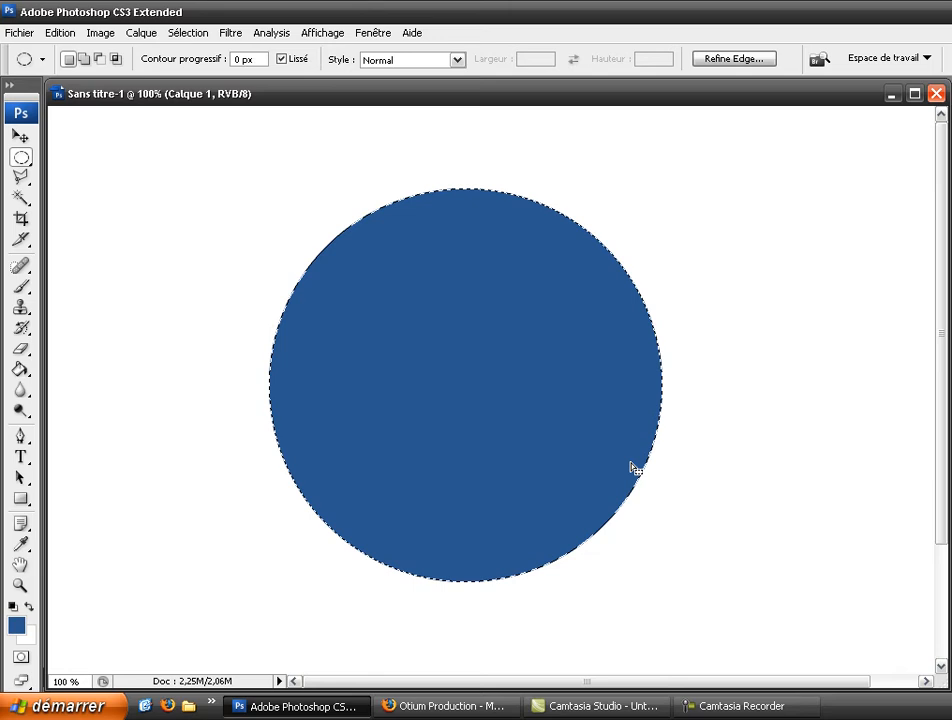
{"action": "right_click", "coordinate": [439, 349]}
{"action": "left_click", "coordinate": [560, 542]}
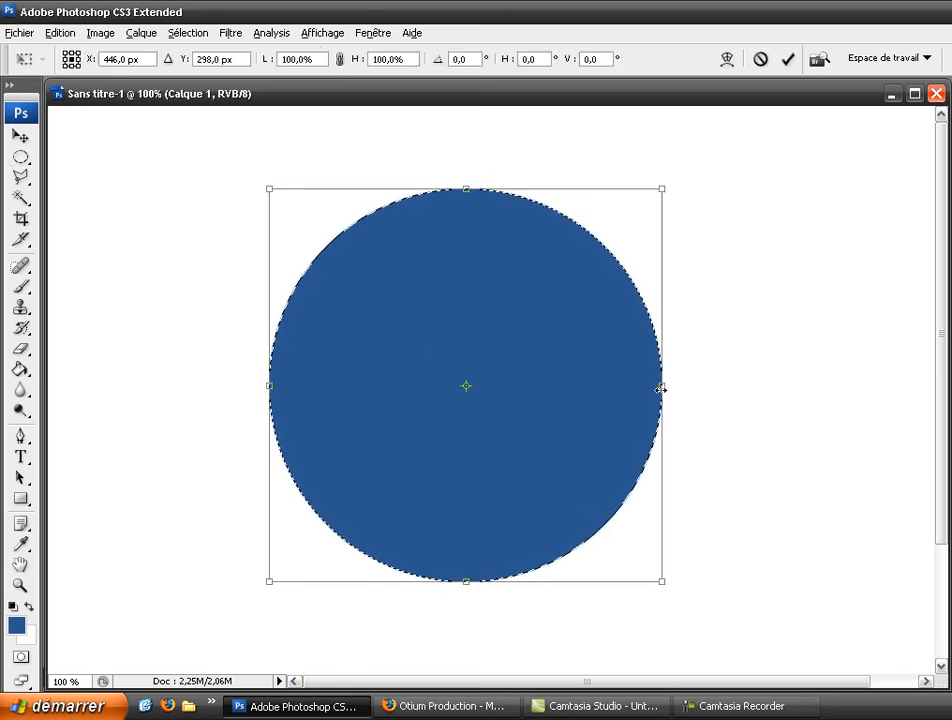
{"action": "left_click_drag", "start_coordinate": [657, 388], "coordinate": [626, 386]}
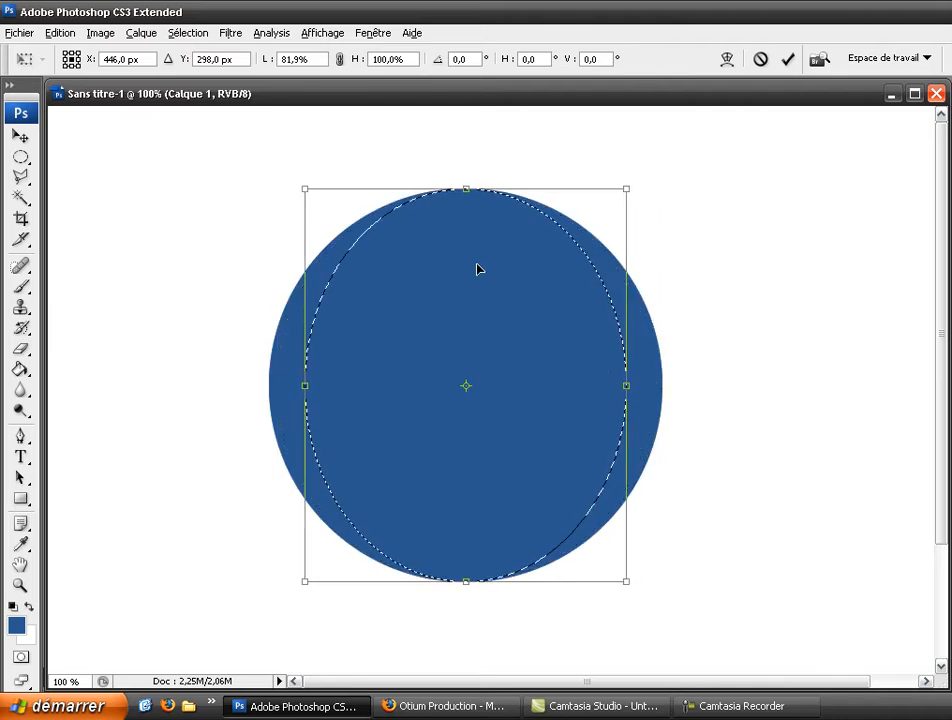
{"action": "left_click_drag", "start_coordinate": [466, 190], "coordinate": [465, 421]}
{"action": "left_click_drag", "start_coordinate": [627, 502], "coordinate": [589, 505]}
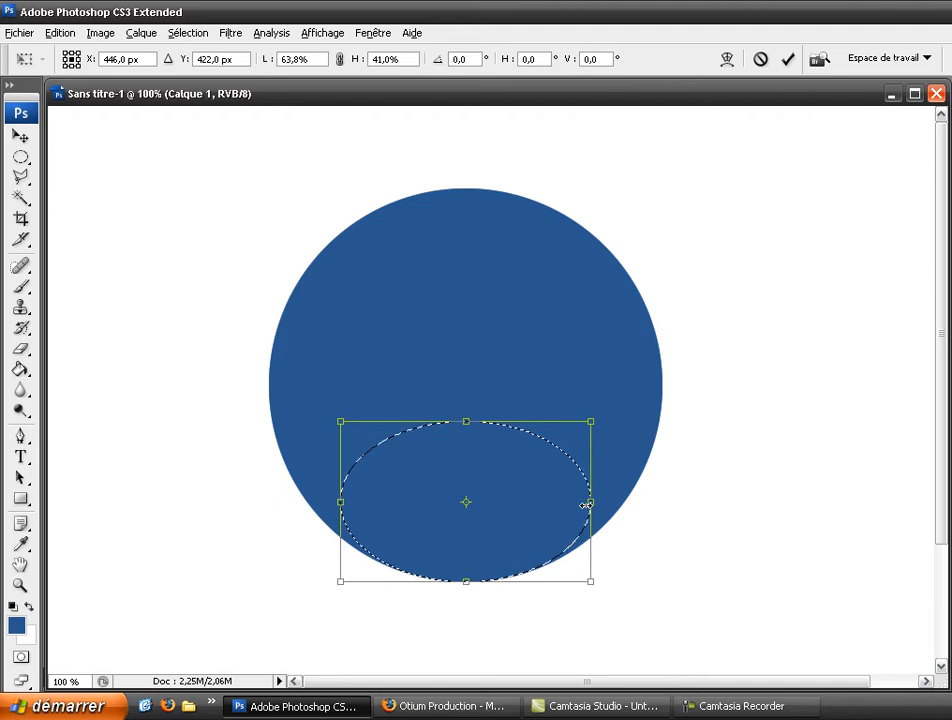
{"action": "key", "text": "Return"}
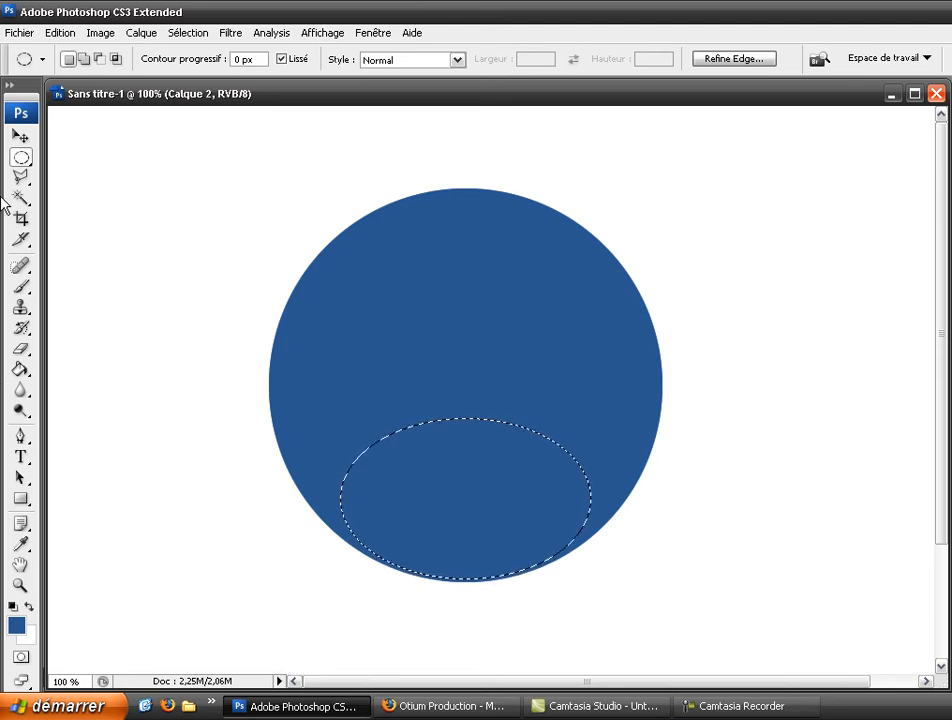
- Fill the ellipse selection with a linear light blue to transparent gradient at 30% opacity, fading upward from the circle's bottom
{"action": "left_click", "coordinate": [20, 369]}
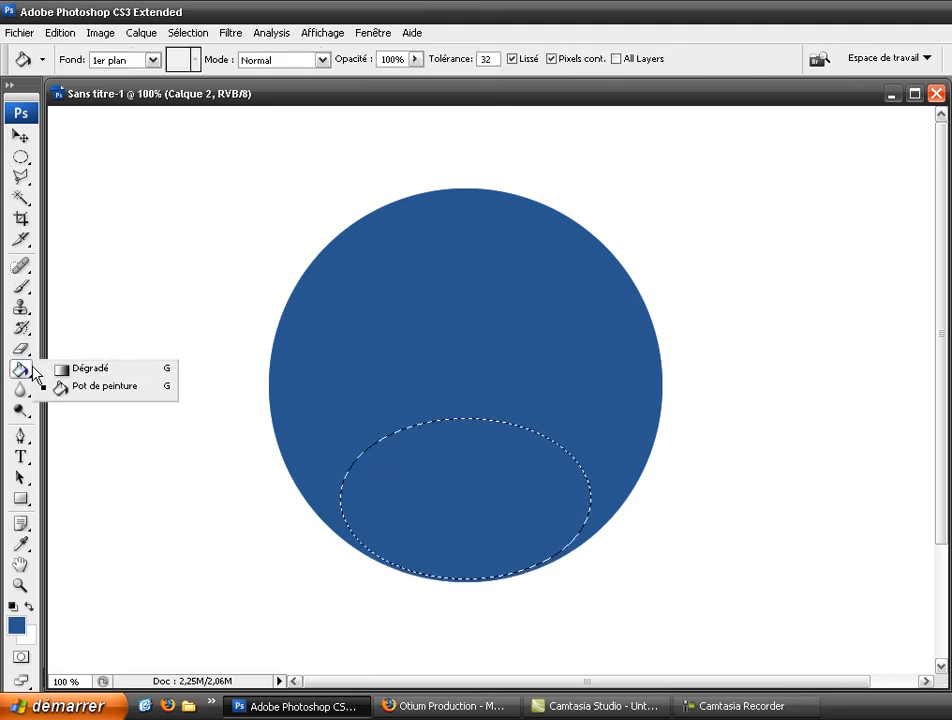
{"action": "left_click", "coordinate": [90, 369]}
{"action": "left_click", "coordinate": [239, 61]}
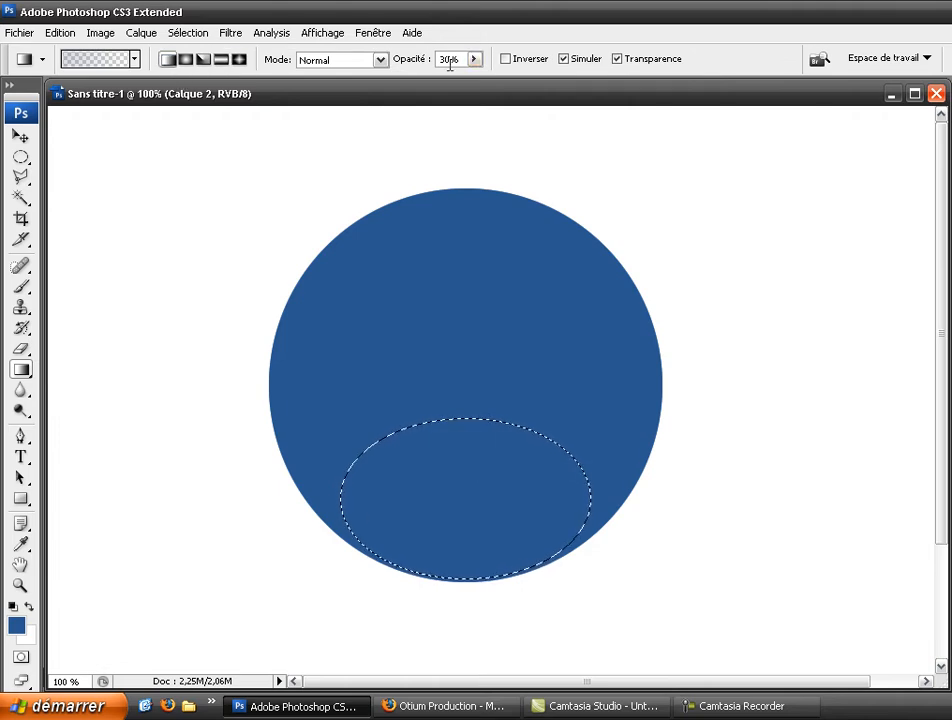
{"action": "left_click", "coordinate": [16, 627]}
{"action": "mouse_move", "coordinate": [370, 357]}
{"action": "left_mouse_down"}
{"action": "mouse_move", "coordinate": [353, 276]}
{"action": "mouse_move", "coordinate": [336, 274]}
{"action": "left_mouse_up"}
{"action": "left_click", "coordinate": [631, 261]}
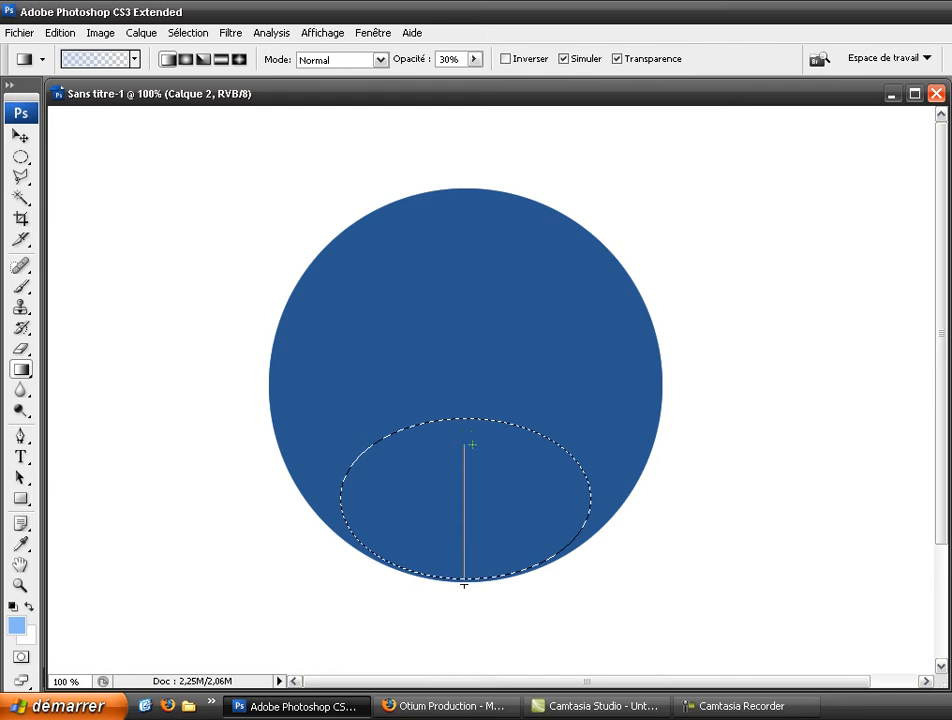
{"action": "left_click_drag", "start_coordinate": [464, 584], "coordinate": [464, 584]}
{"action": "left_click_drag", "start_coordinate": [465, 520], "coordinate": [470, 588]}
{"action": "key", "text": "ctrl+d"}
{"action": "left_click", "coordinate": [62, 33]}
{"action": "left_click", "coordinate": [88, 85]}
- Enlarge the ellipse selection to 119.4% width and 120.3% height, keeping its lower edge in place
{"action": "left_click", "coordinate": [21, 157]}
{"action": "right_click", "coordinate": [474, 497]}
{"action": "left_click", "coordinate": [565, 405]}
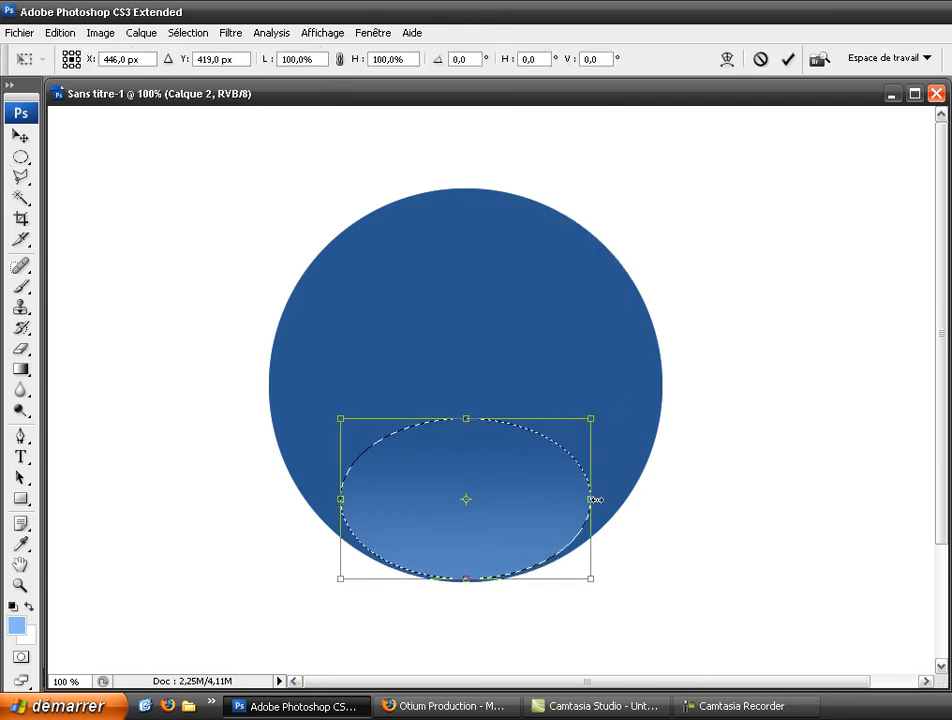
{"action": "left_click_drag", "start_coordinate": [595, 499], "coordinate": [603, 499]}
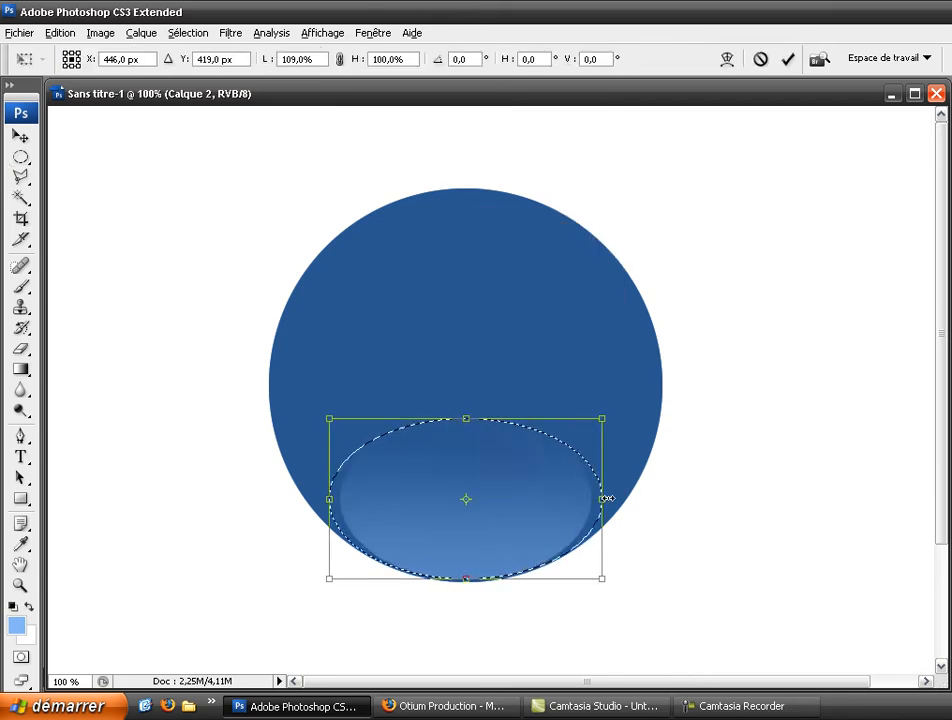
{"action": "left_click_drag", "start_coordinate": [465, 418], "coordinate": [465, 385]}
{"action": "left_click_drag", "start_coordinate": [612, 487], "coordinate": [617, 487]}
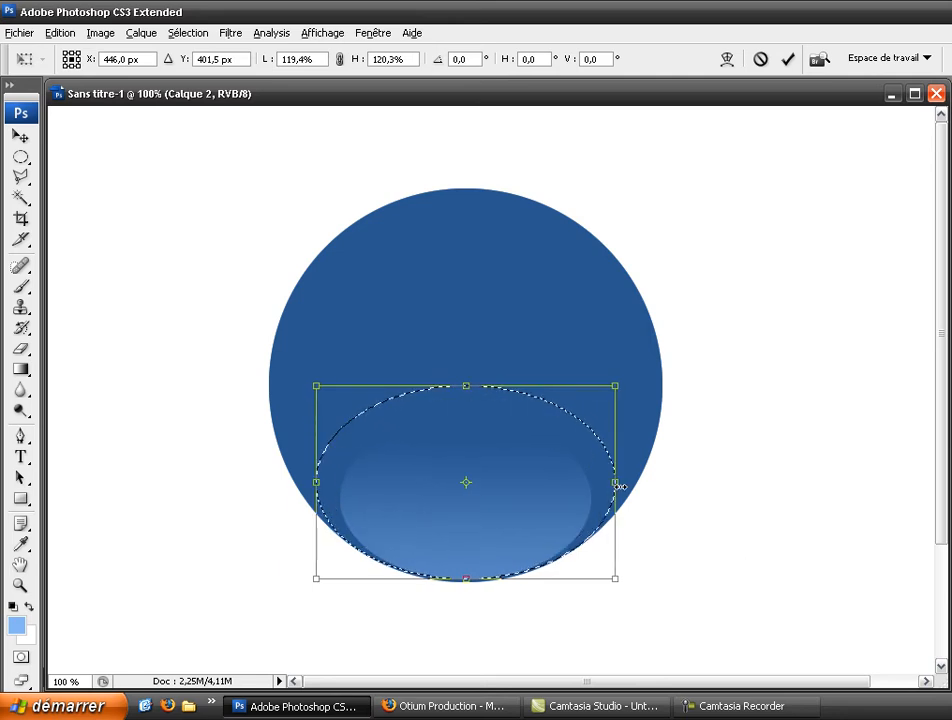
{"action": "key", "text": "Return"}
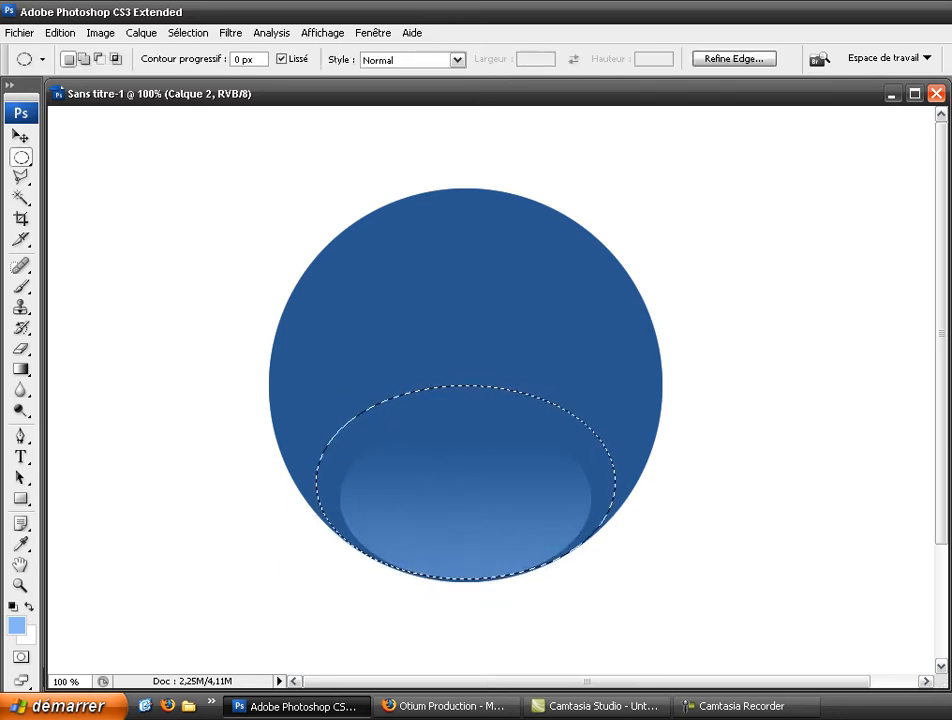
- On a new layer, apply a light blue and a white upward-fading gradient at 30% opacity in the enlarged ellipse, and deselect
{"action": "key", "text": "ctrl+shift+alt+n"}
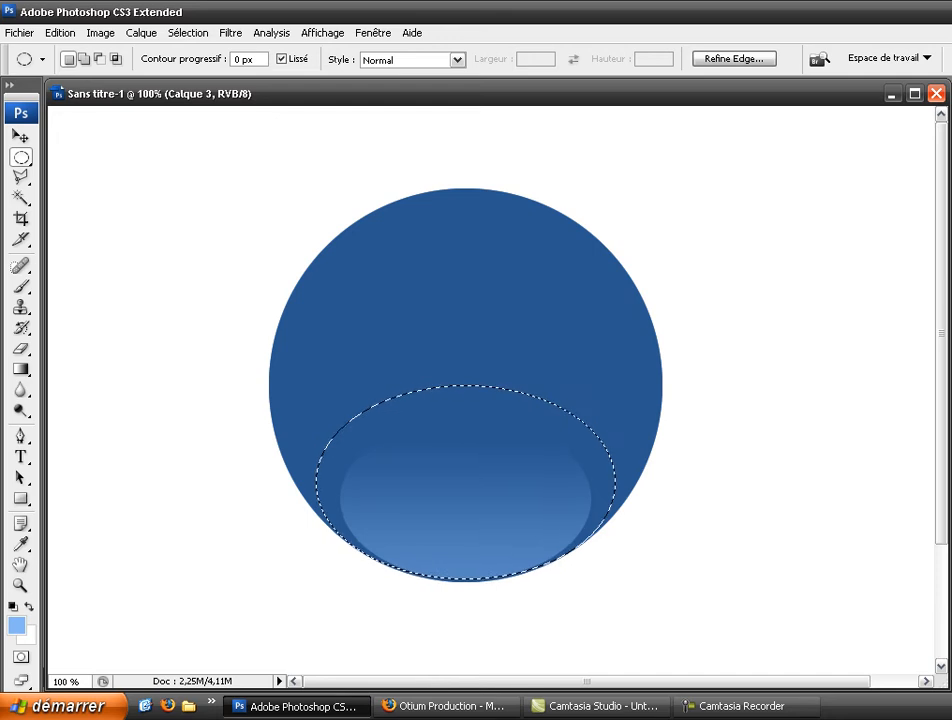
{"action": "left_click", "coordinate": [20, 368]}
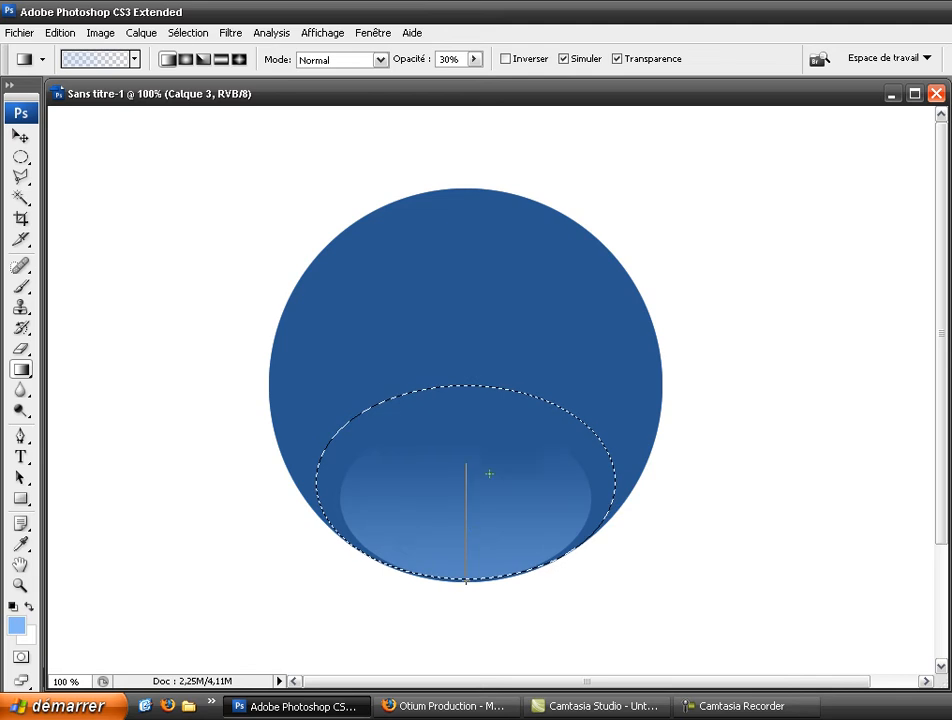
{"action": "left_click_drag", "start_coordinate": [470, 455], "coordinate": [470, 590]}
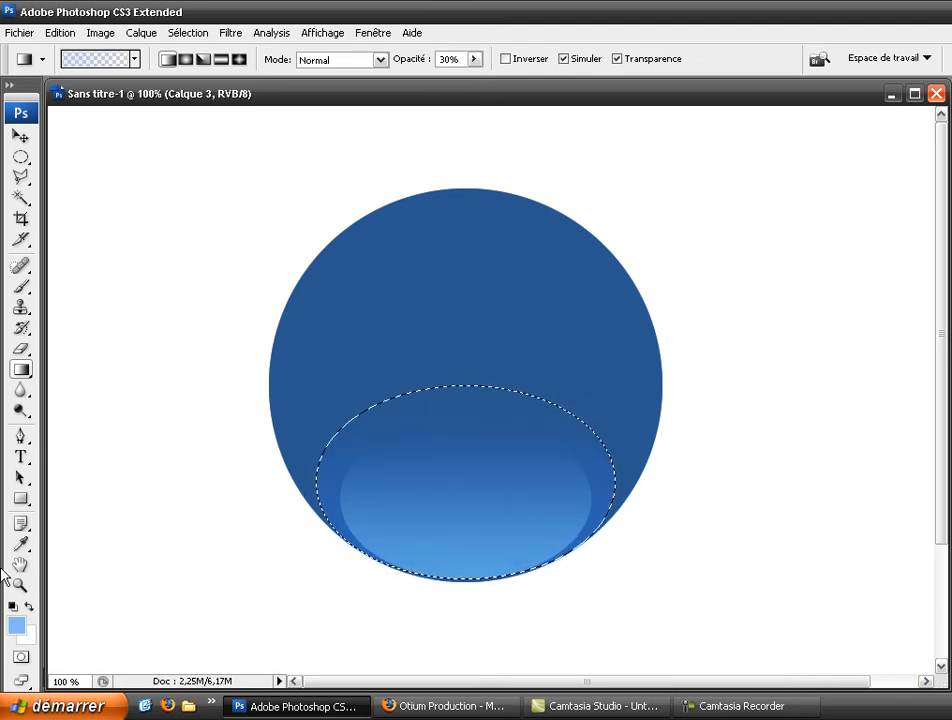
{"action": "left_click", "coordinate": [29, 606]}
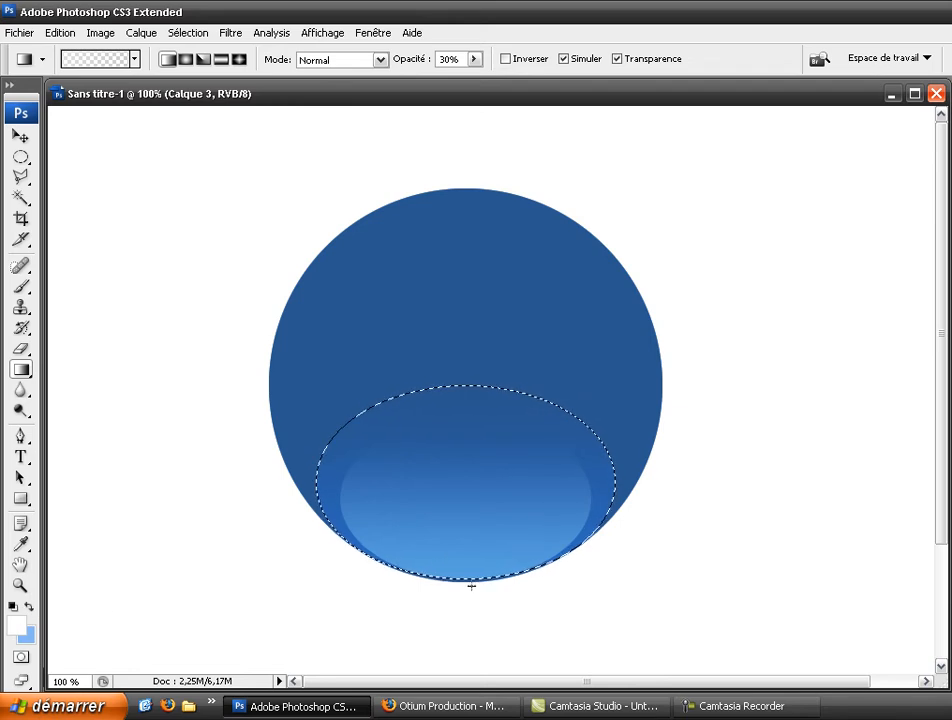
{"action": "left_click_drag", "start_coordinate": [471, 588], "coordinate": [471, 588]}
{"action": "key", "text": "ctrl+d"}
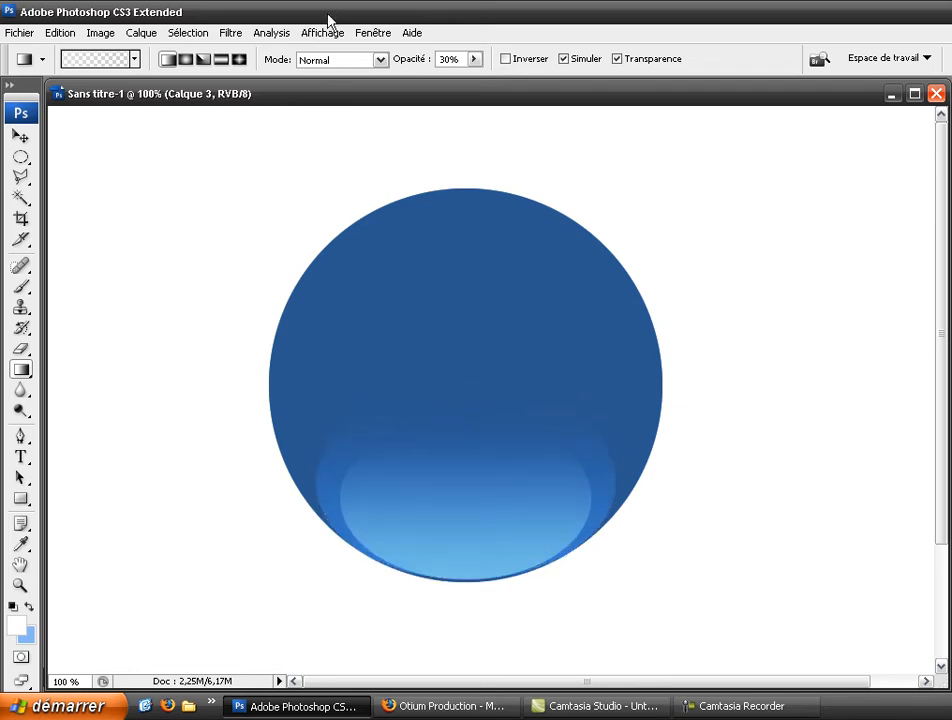
- Apply a Gaussian blur with a radius of 13.9 pixels to the larger ellipse's gradient layer
{"action": "left_click", "coordinate": [236, 35]}
{"action": "mouse_move", "coordinate": [389, 208]}
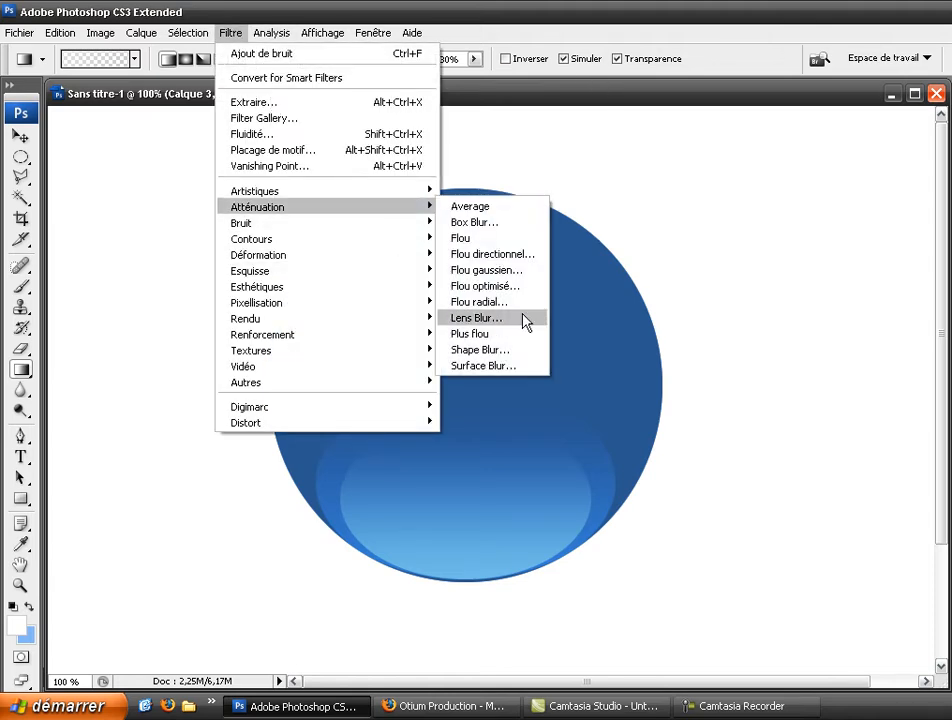
{"action": "left_click", "coordinate": [488, 270]}
{"action": "mouse_move", "coordinate": [632, 388]}
{"action": "left_mouse_down"}
{"action": "mouse_move", "coordinate": [648, 385]}
{"action": "mouse_move", "coordinate": [635, 383]}
{"action": "left_mouse_up"}
{"action": "left_click", "coordinate": [663, 386]}
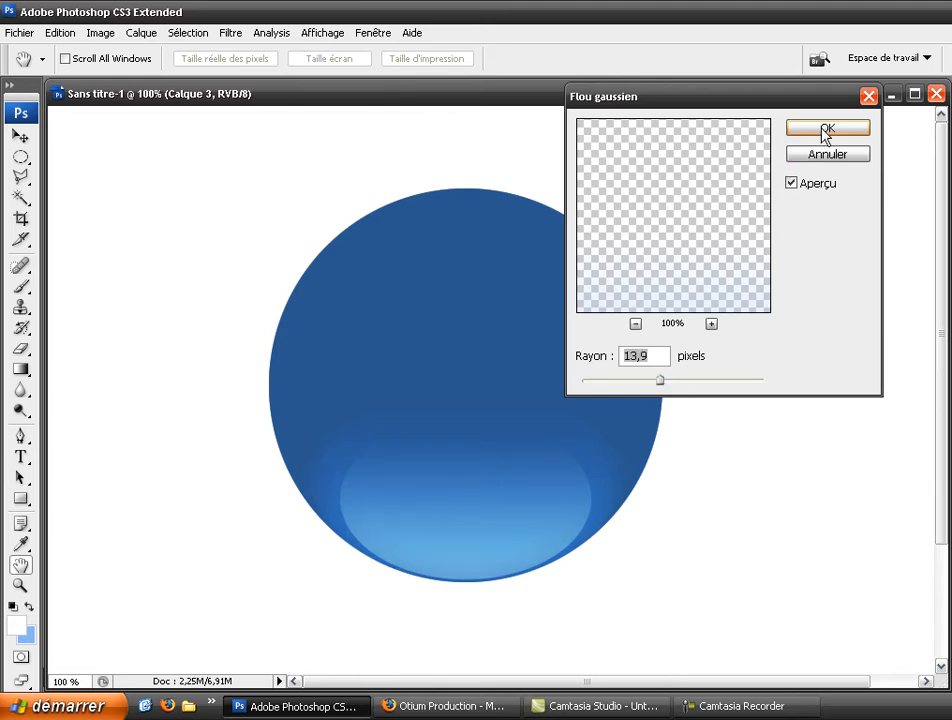
{"action": "left_click", "coordinate": [825, 130]}
- Apply a Gaussian blur with a radius of 13.9 pixels to the smaller ellipse's gradient layer, and add a new empty layer
{"action": "left_click", "coordinate": [230, 33]}
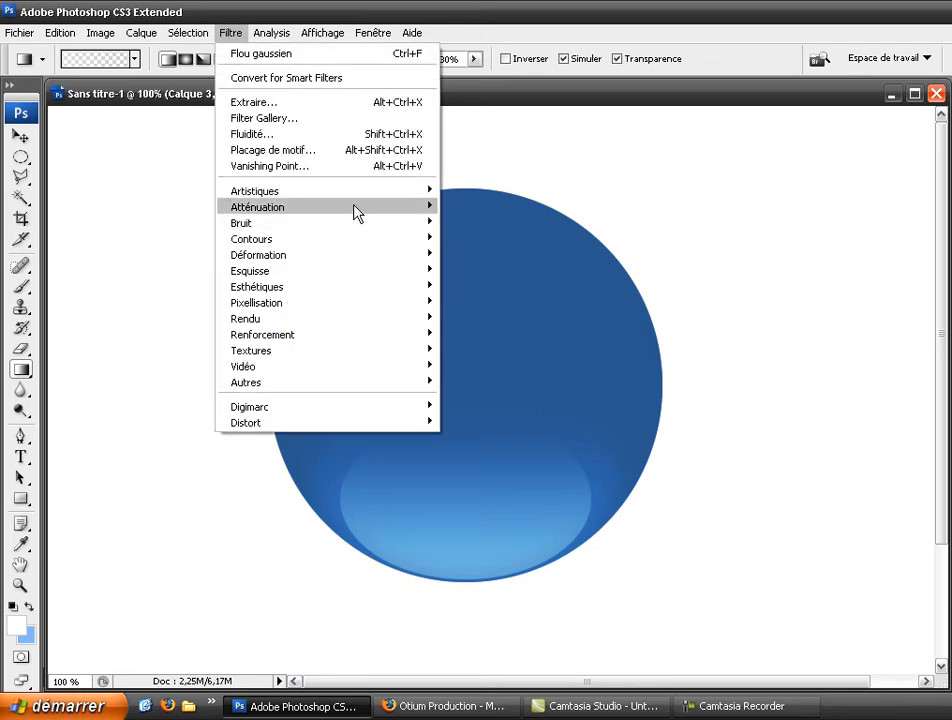
{"action": "left_click", "coordinate": [520, 220]}
{"action": "left_click", "coordinate": [228, 33]}
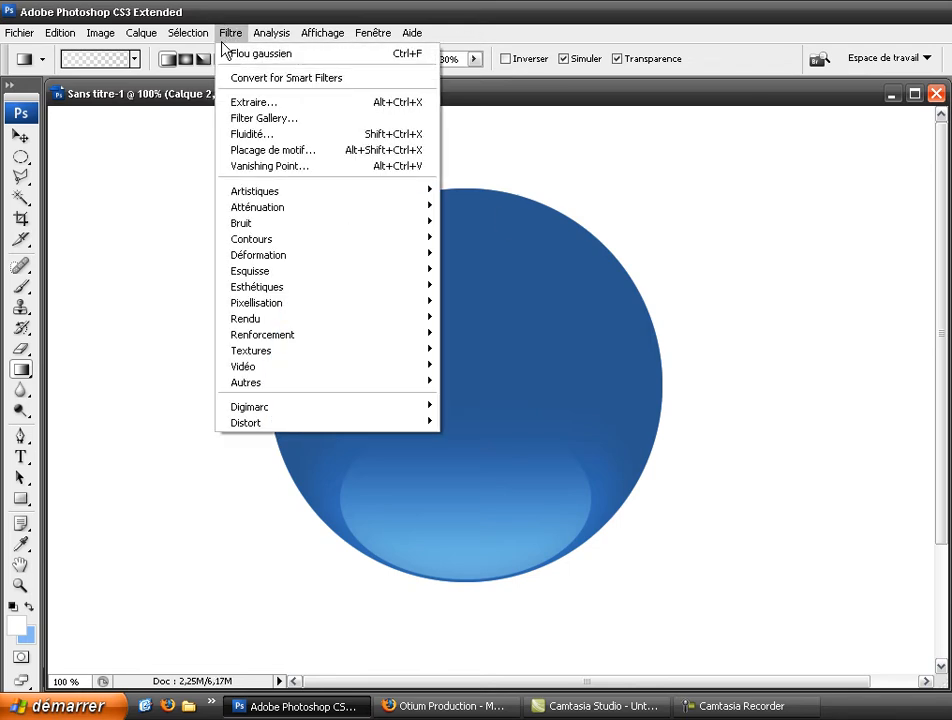
{"action": "mouse_move", "coordinate": [337, 209]}
{"action": "left_click", "coordinate": [486, 270]}
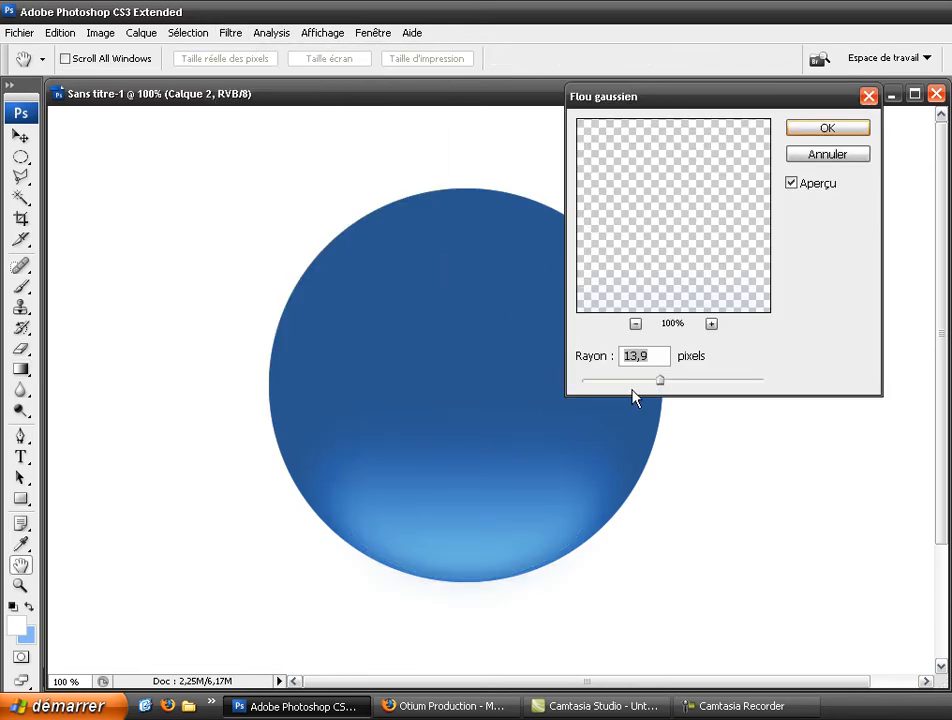
{"action": "left_click", "coordinate": [803, 132]}
{"action": "mouse_move", "coordinate": [939, 185]}
{"action": "left_mouse_down"}
{"action": "mouse_move", "coordinate": [938, 354]}
{"action": "mouse_move", "coordinate": [937, 175]}
{"action": "left_mouse_up"}
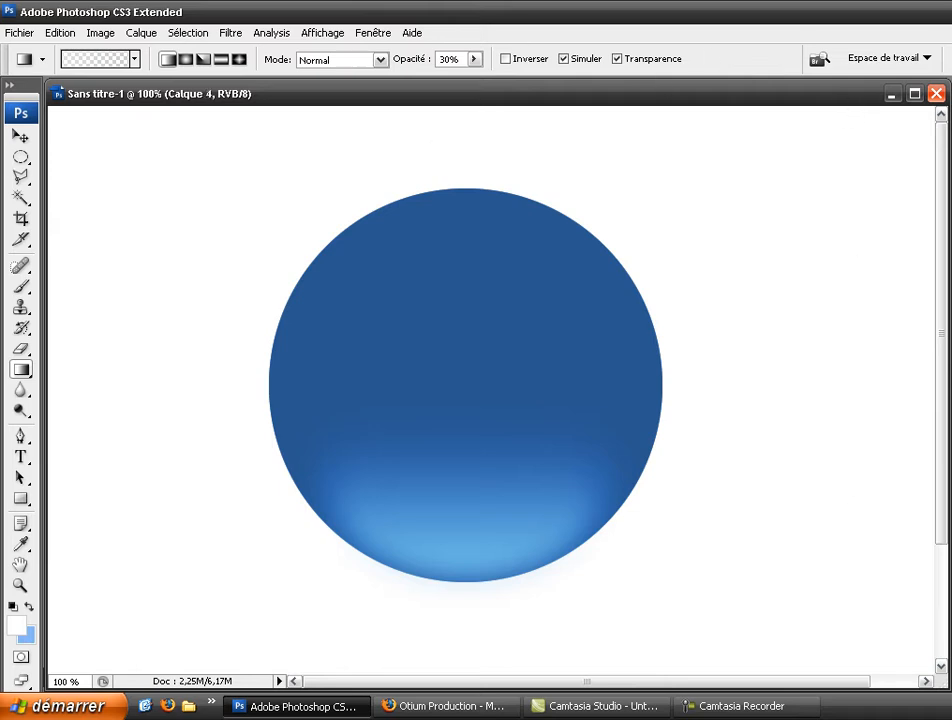
{"action": "left_click", "coordinate": [20, 157]}
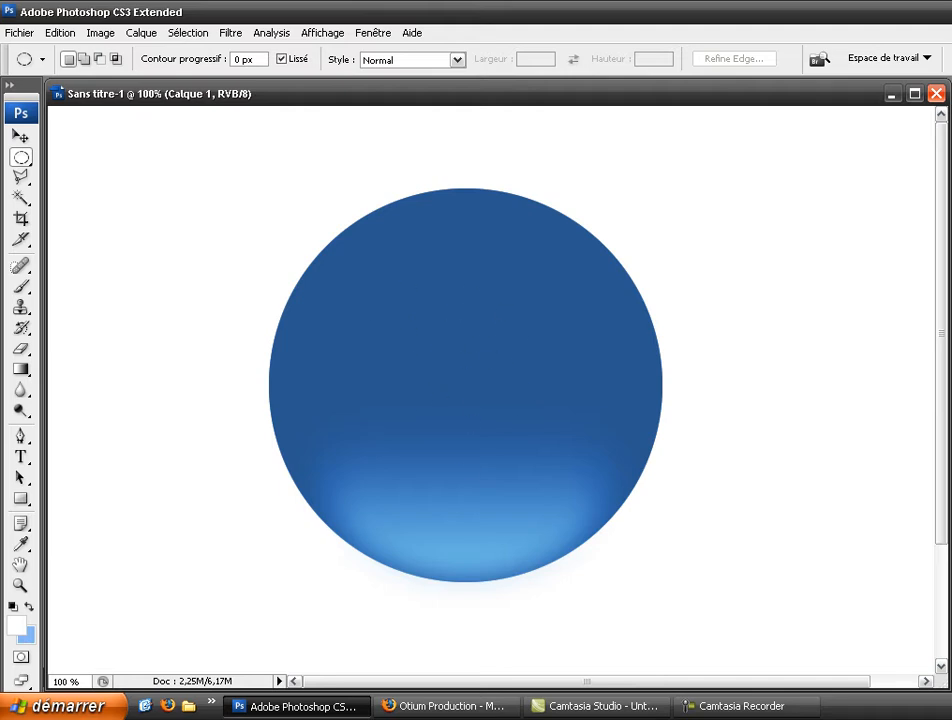
{"action": "key", "text": "h"}
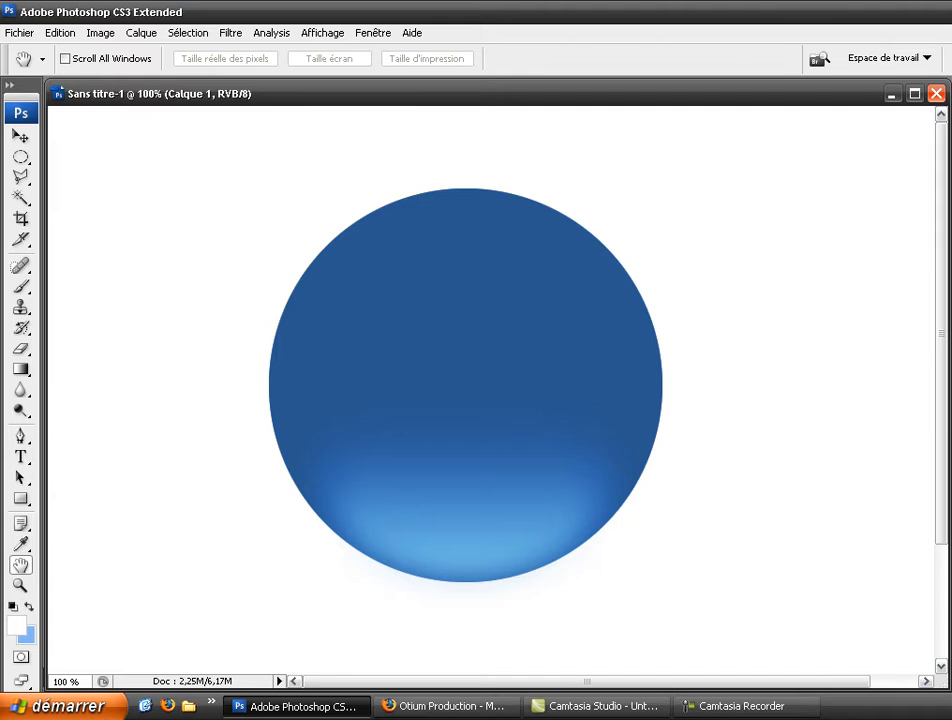
{"action": "key", "text": "m"}
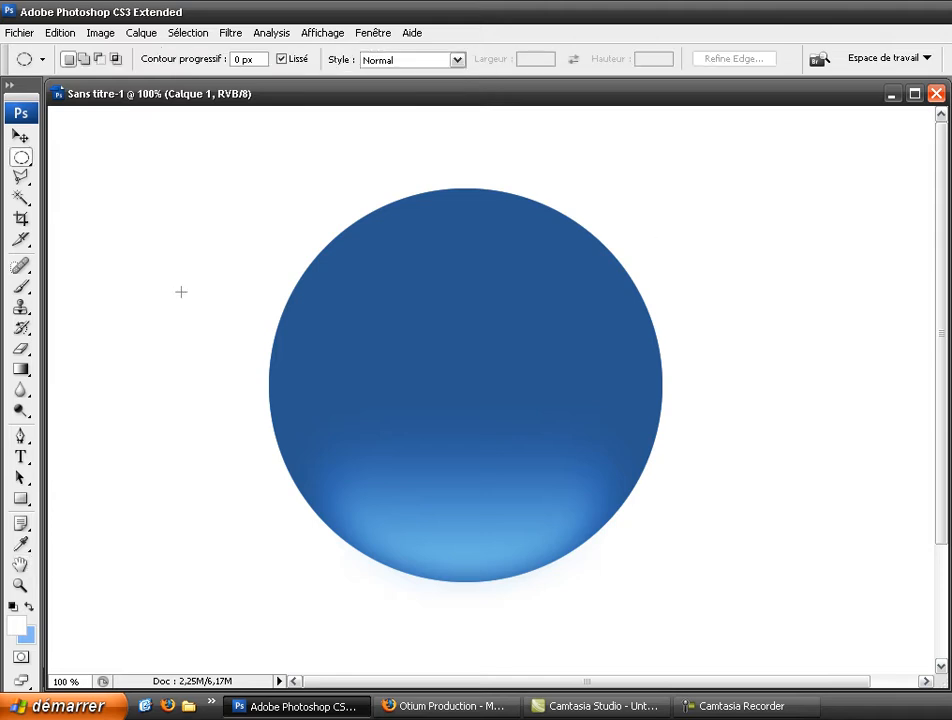
{"action": "left_click", "coordinate": [21, 287]}
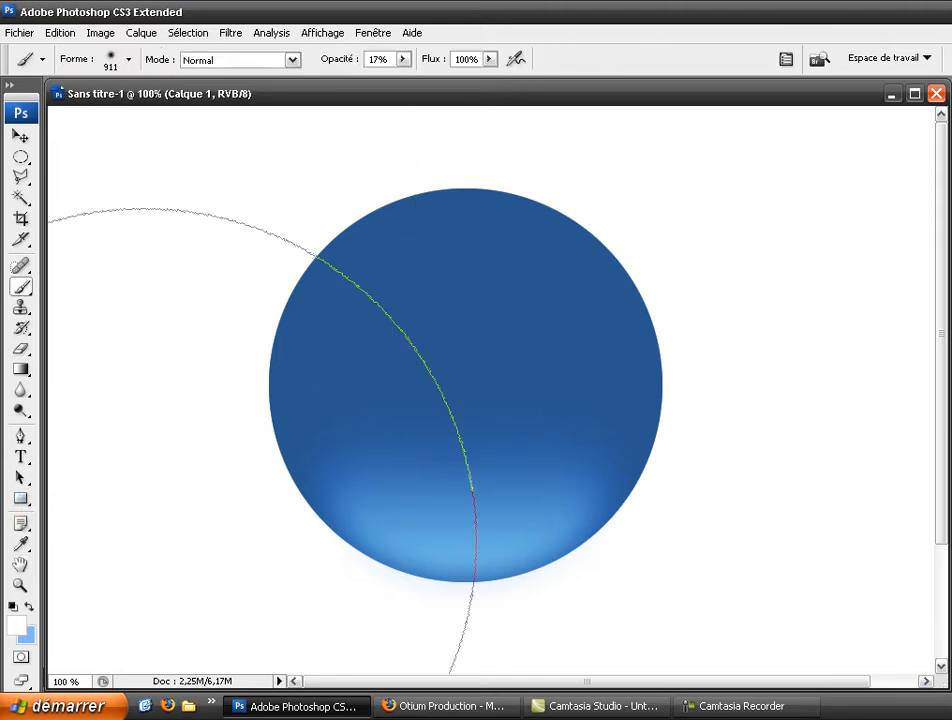
{"action": "left_click", "coordinate": [20, 368]}
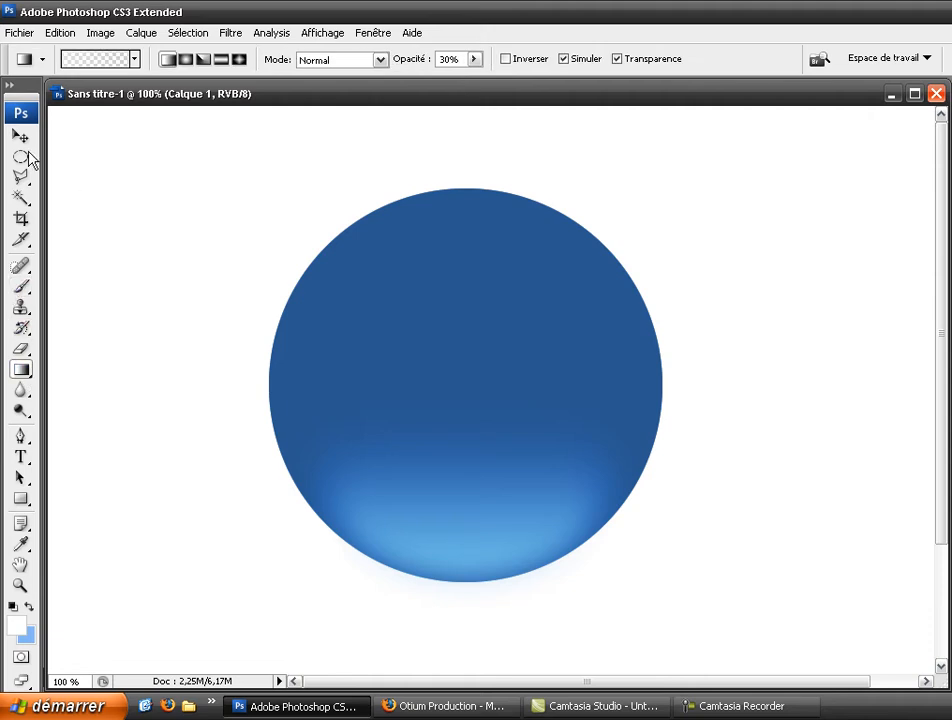
{"action": "key", "text": "m"}
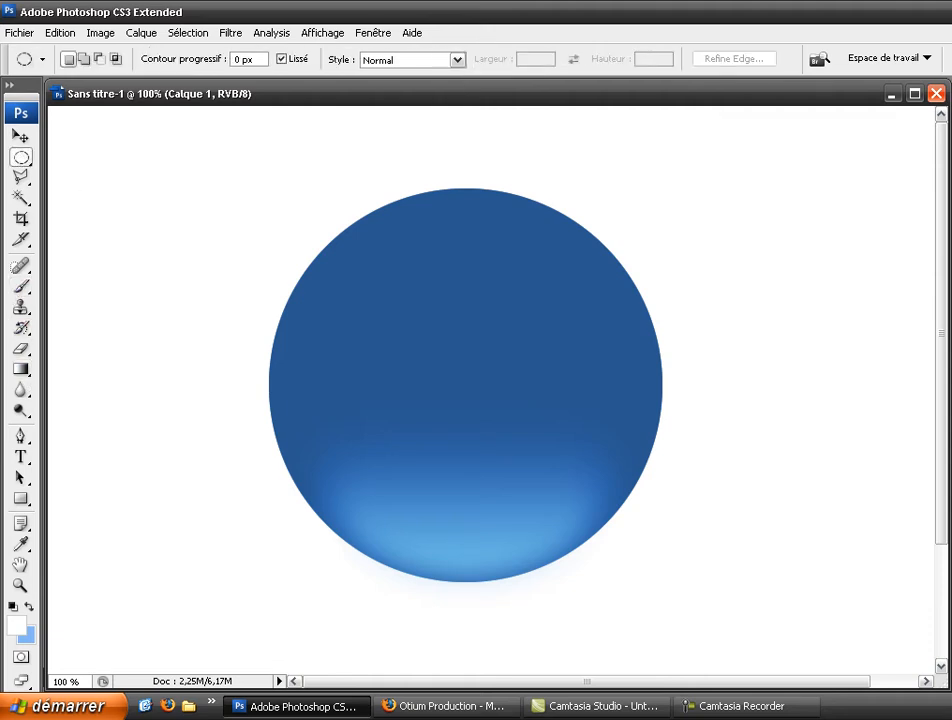
- Give the base circle's layer a light blue inner glow that brightens the sphere from its centre
{"action": "key", "text": "h"}
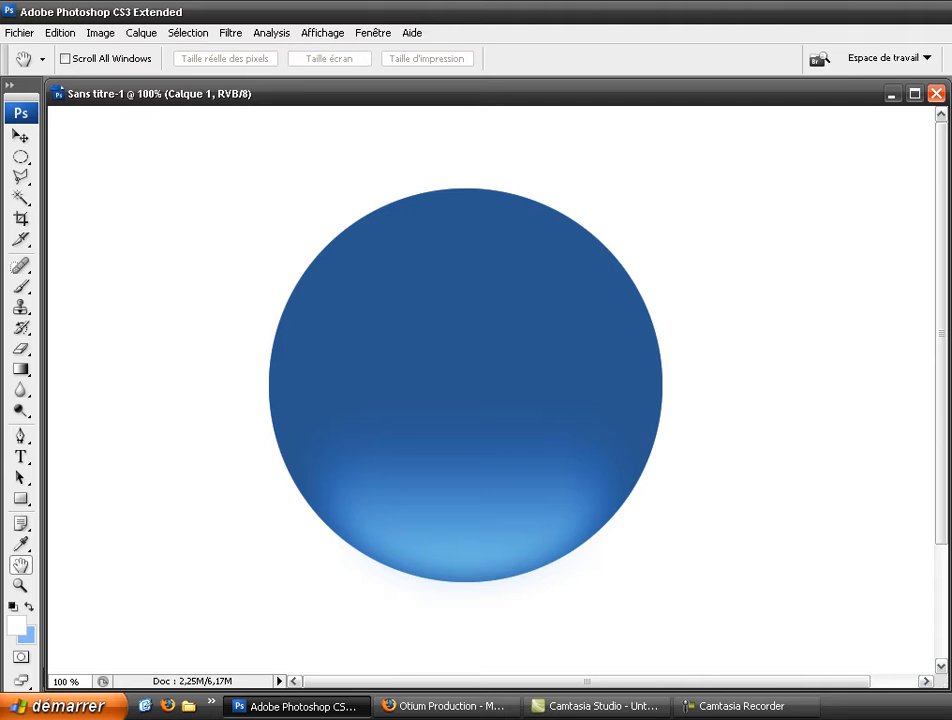
{"action": "key", "text": "ctrl+h"}
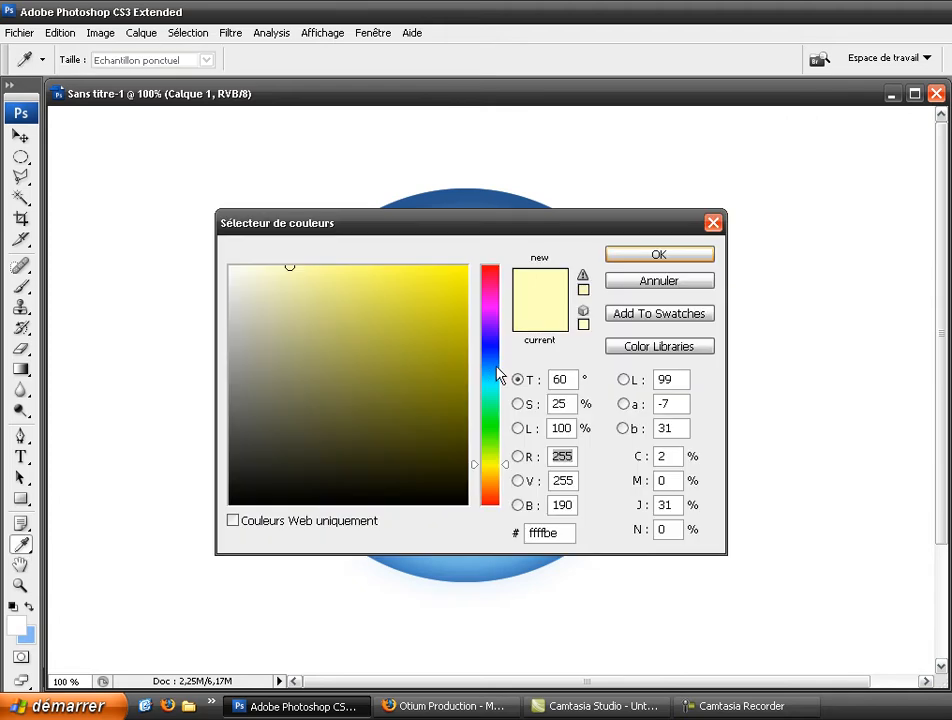
{"action": "left_click", "coordinate": [497, 371]}
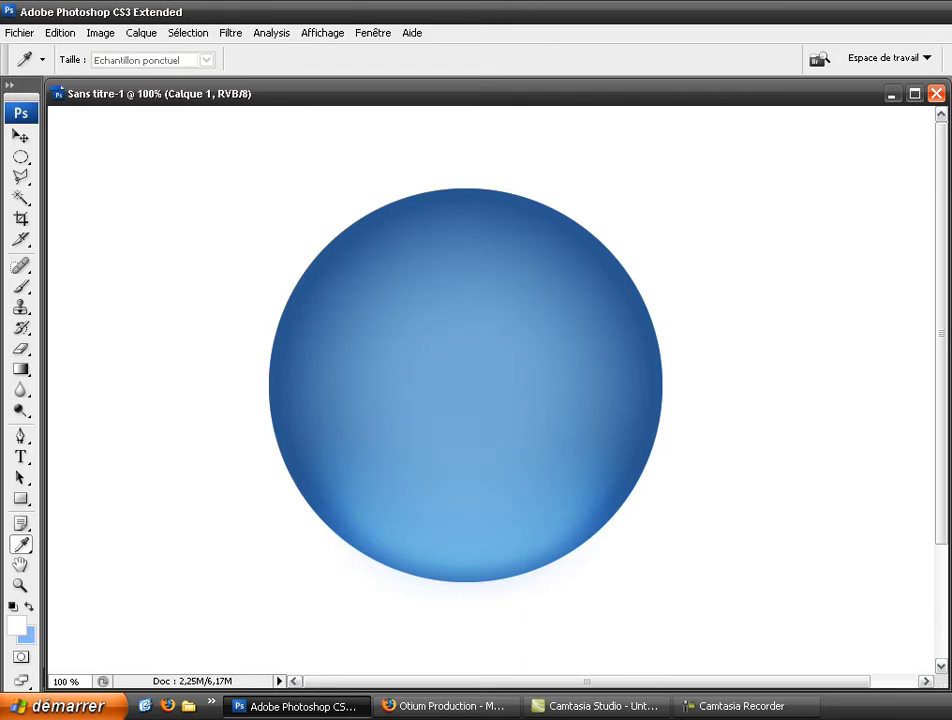
{"action": "key", "text": "h"}
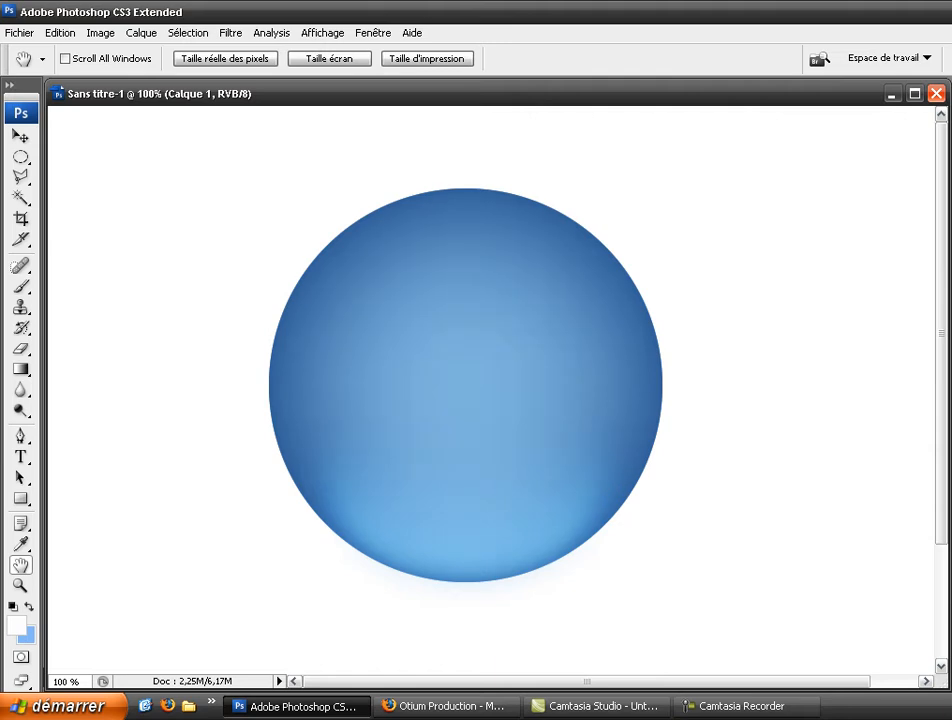
- Show the rulers and place a vertical guide through the circle's centre, at about 15.6 on the horizontal ruler
{"action": "key", "text": "m"}
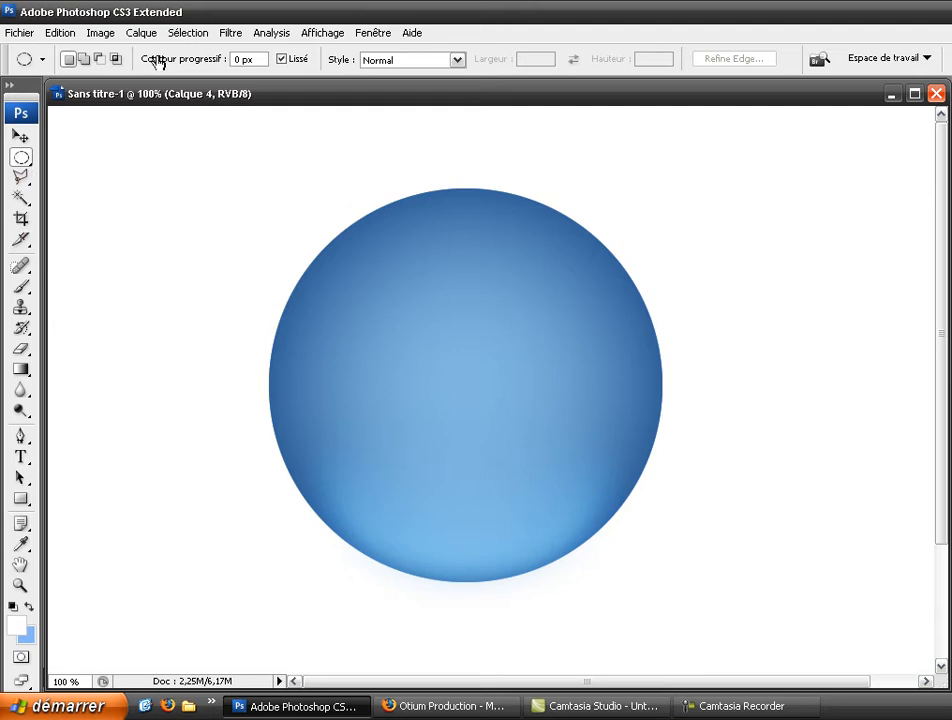
{"action": "key", "text": "ctrl+r"}
{"action": "left_click_drag", "start_coordinate": [53, 142], "coordinate": [477, 136]}
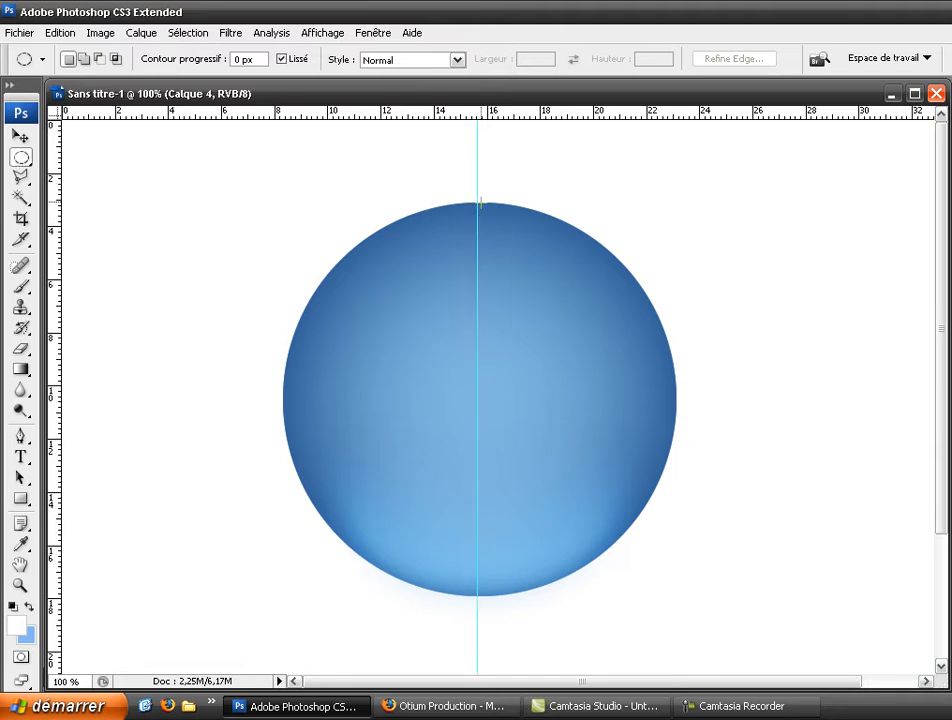
- On the empty layer, draw a wide, flat elliptical selection centred on the guide, just inside the sphere's upper edge
{"action": "left_click_drag", "start_coordinate": [534, 194], "coordinate": [570, 230]}
{"action": "left_click_drag", "start_coordinate": [648, 231], "coordinate": [621, 231]}
{"action": "left_click_drag", "start_coordinate": [548, 211], "coordinate": [543, 248]}
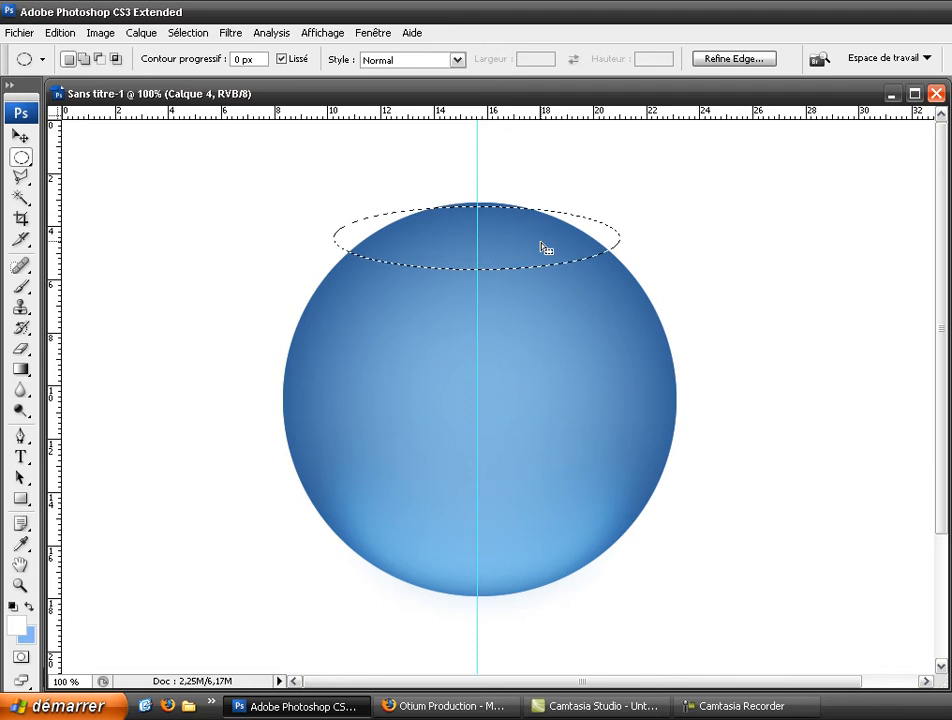
- Stretch the ellipse selection downward to 335.3% height and fill it with a downward-fading white to transparent linear gradient at 30% opacity
{"action": "right_click", "coordinate": [560, 248]}
{"action": "left_click", "coordinate": [635, 438]}
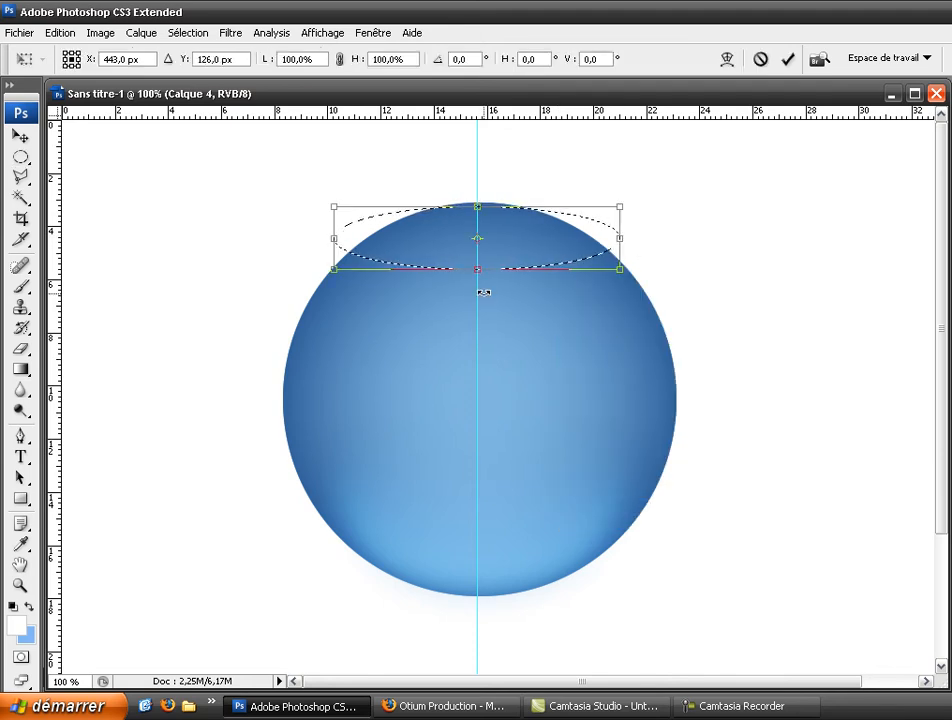
{"action": "left_click_drag", "start_coordinate": [477, 270], "coordinate": [477, 422]}
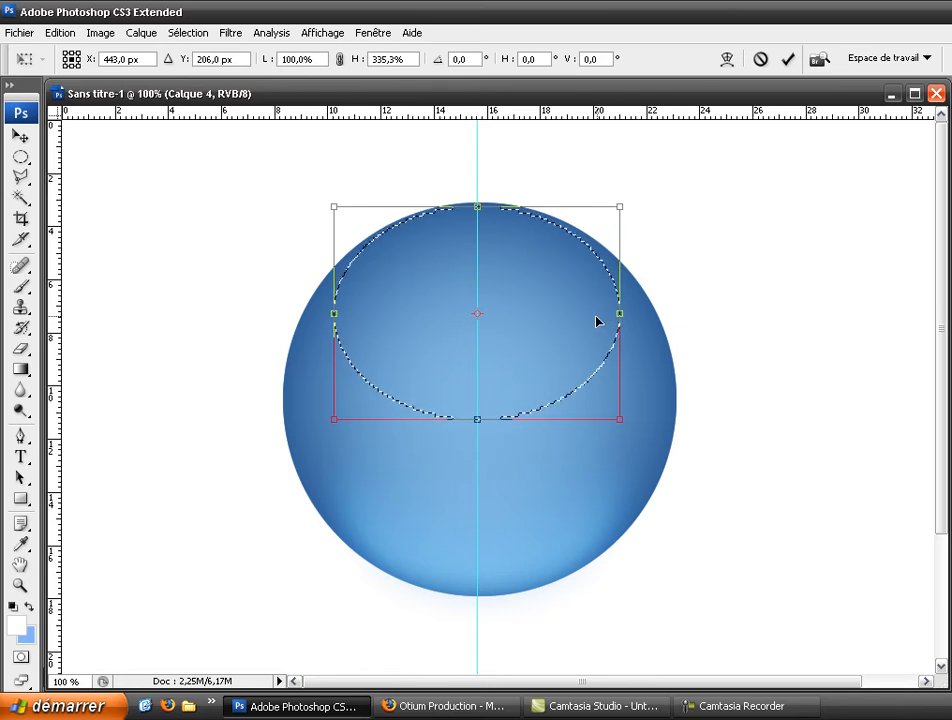
{"action": "key", "text": "Return"}
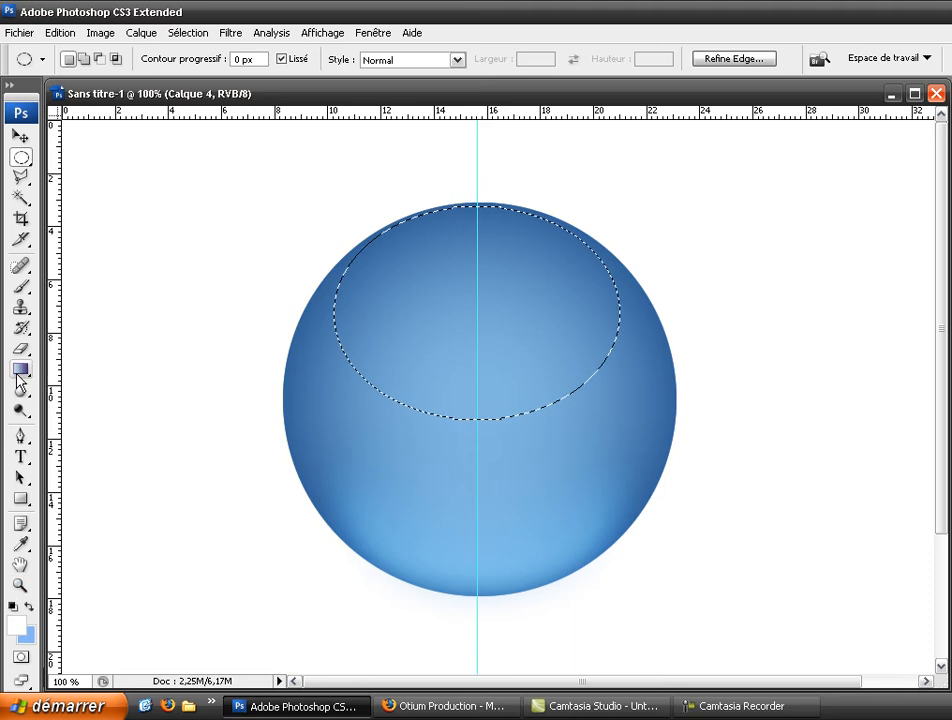
{"action": "left_click", "coordinate": [20, 372]}
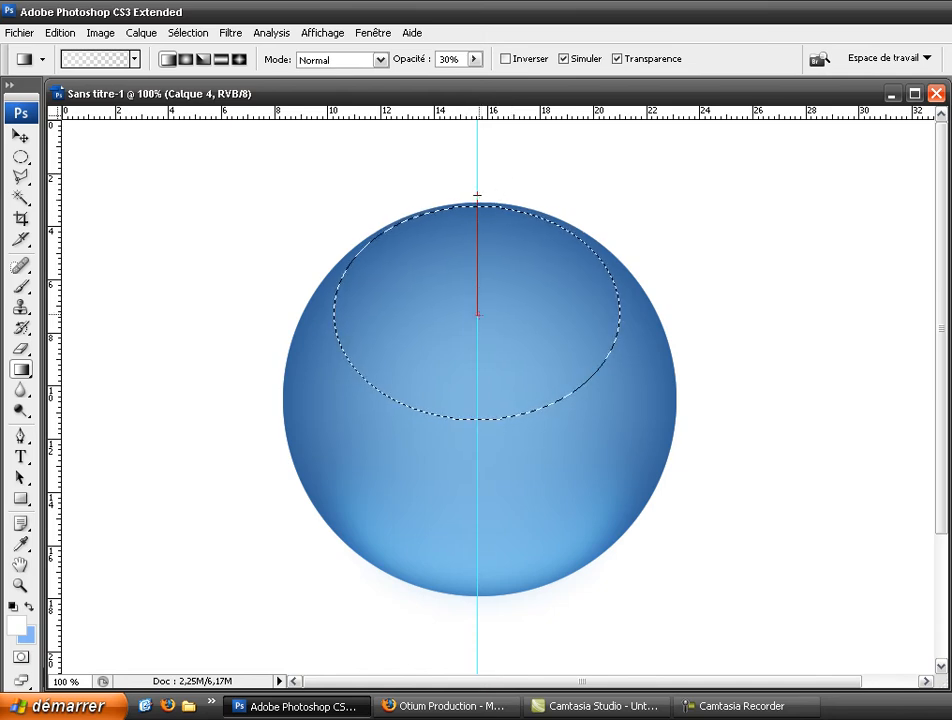
{"action": "left_click_drag", "start_coordinate": [478, 201], "coordinate": [487, 375]}
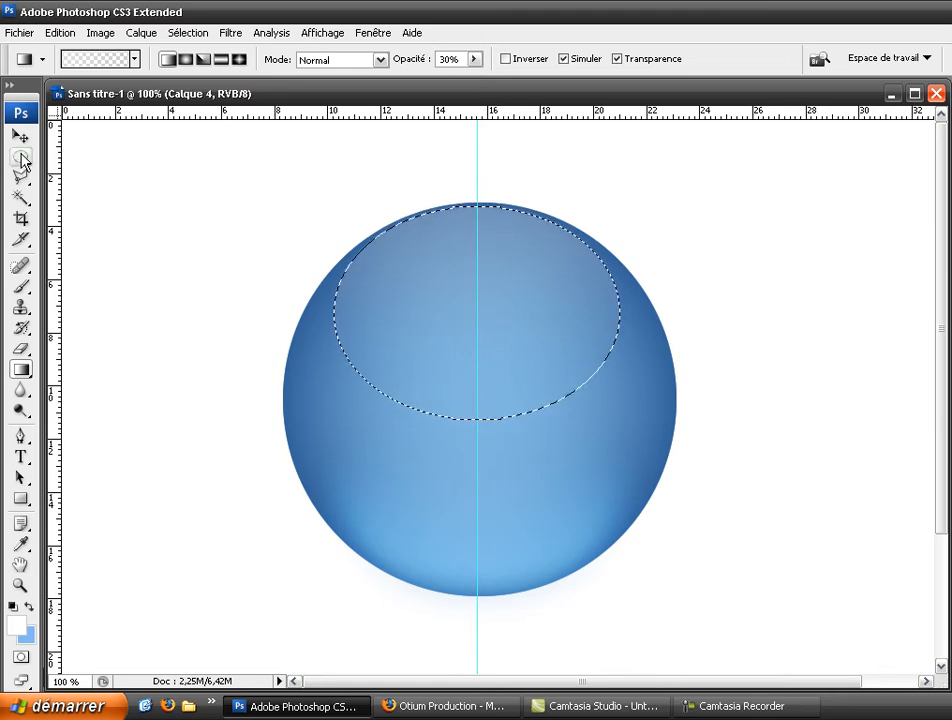
- Shrink the selection to 75.2% width and 78.1% height with its upper edge fixed, and apply another downward-fading white gradient at 30% opacity
{"action": "key", "text": "m"}
{"action": "right_click", "coordinate": [585, 289]}
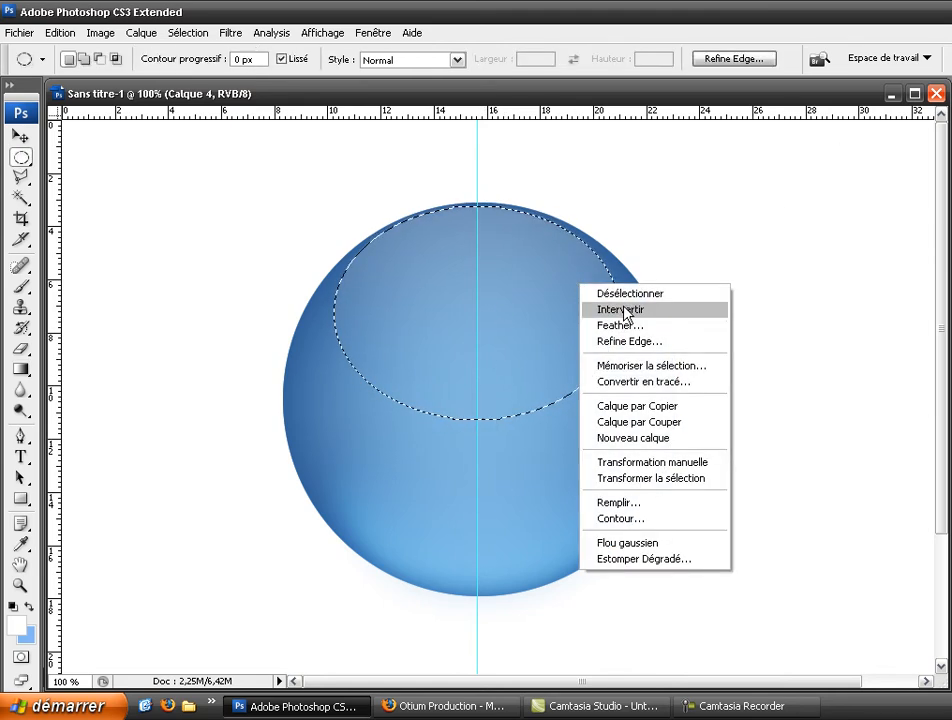
{"action": "left_click", "coordinate": [672, 480]}
{"action": "left_click_drag", "start_coordinate": [477, 418], "coordinate": [476, 372]}
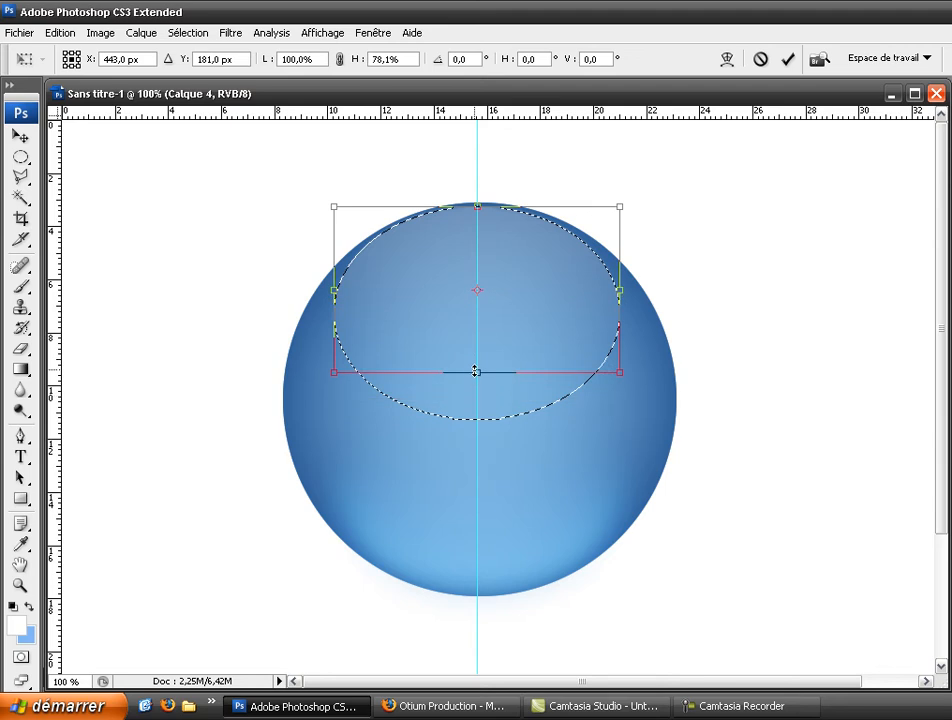
{"action": "left_click_drag", "start_coordinate": [617, 290], "coordinate": [586, 290]}
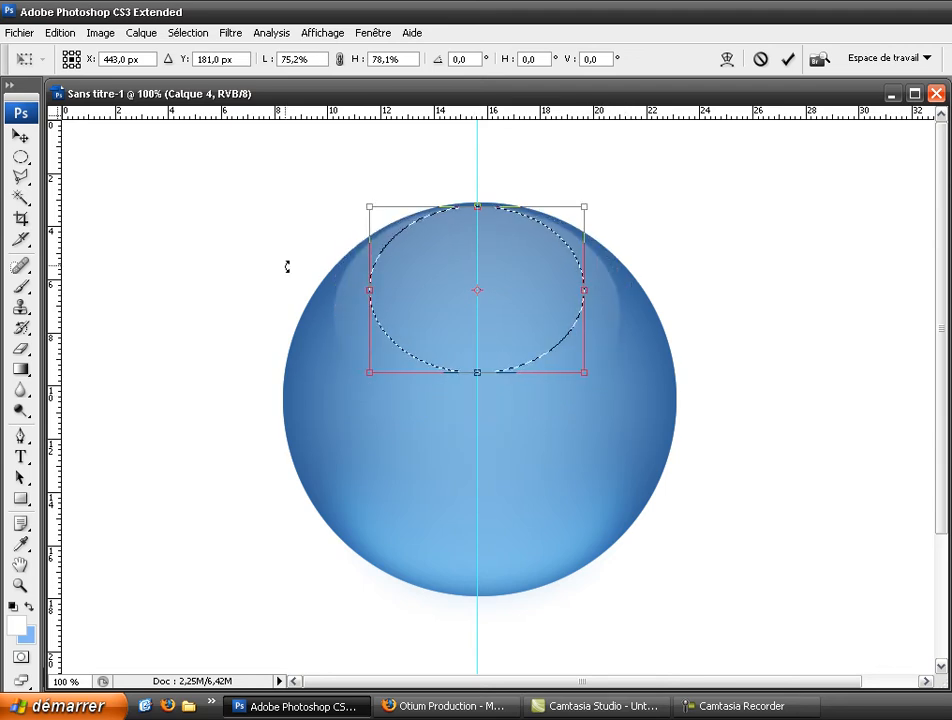
{"action": "key", "text": "Return"}
{"action": "left_click", "coordinate": [20, 367]}
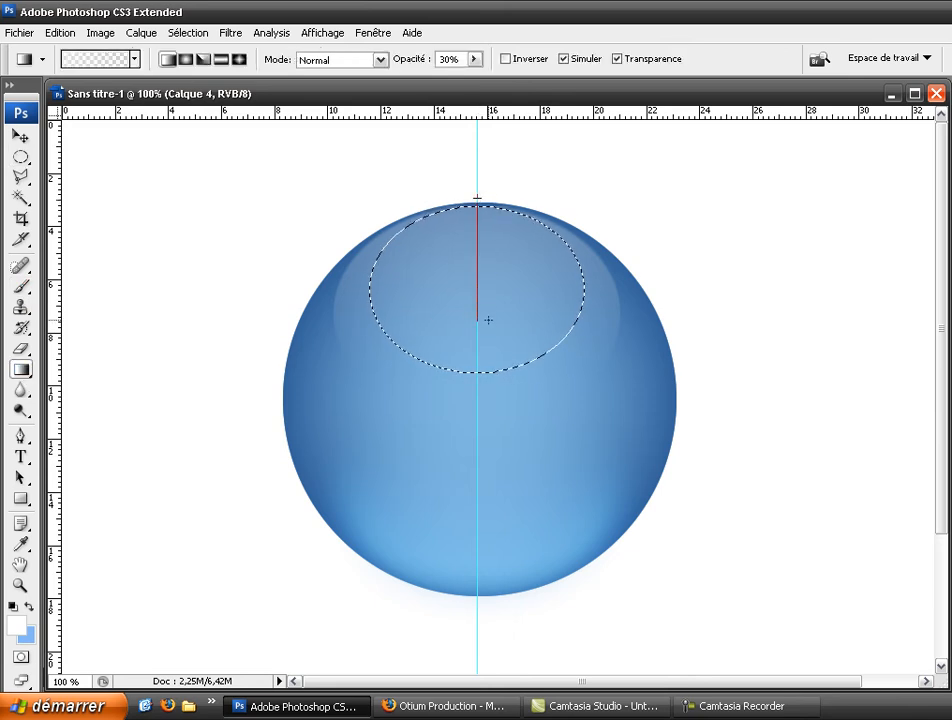
{"action": "left_click_drag", "start_coordinate": [488, 341], "coordinate": [489, 340]}
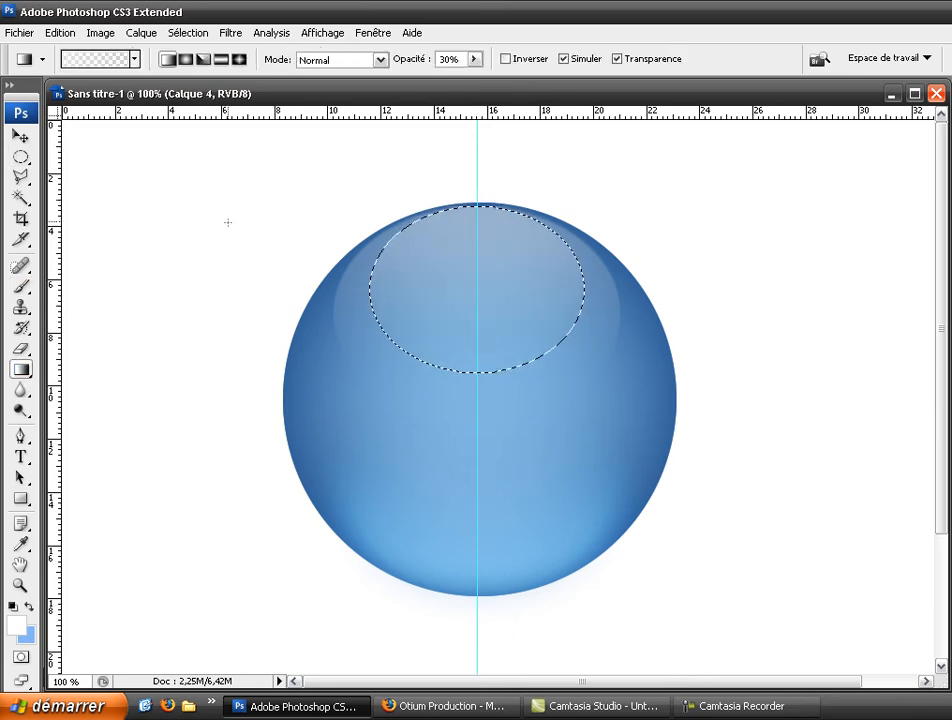
- Reduce the selection to 66.1% width and 67.4% height from its fixed upper edge, add a third fading white gradient at 30% opacity, and deselect
{"action": "left_click", "coordinate": [20, 157]}
{"action": "right_click", "coordinate": [474, 254]}
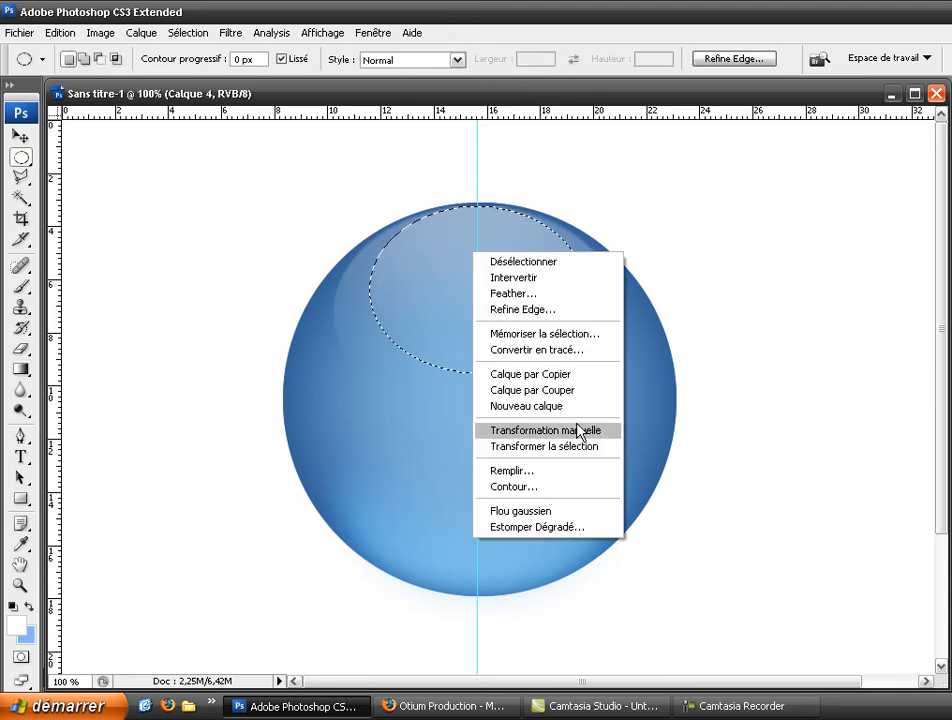
{"action": "left_click", "coordinate": [580, 447]}
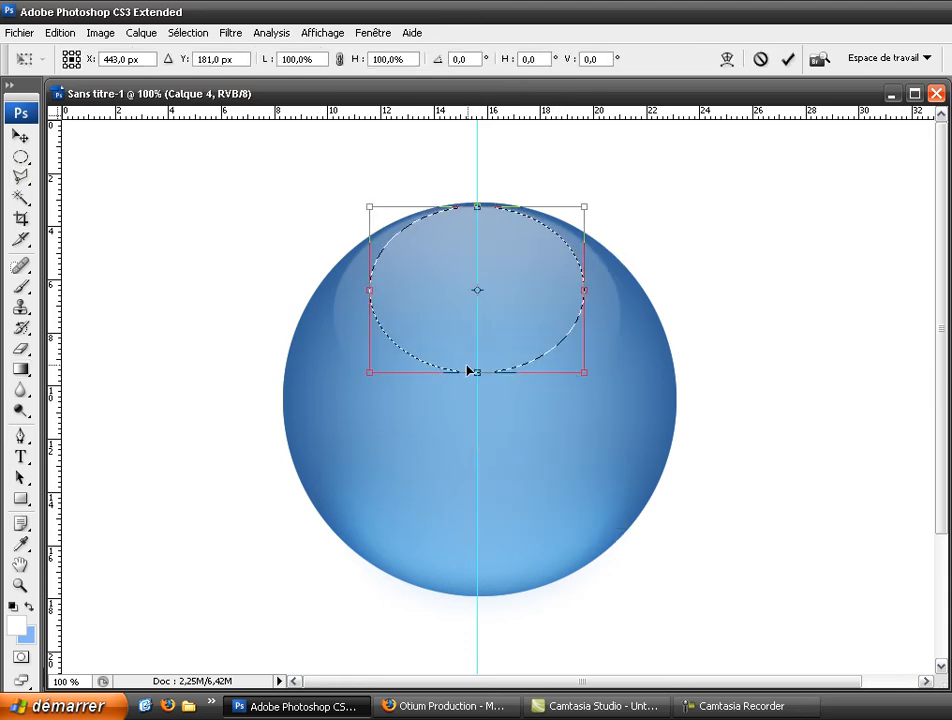
{"action": "left_click_drag", "start_coordinate": [477, 372], "coordinate": [477, 318]}
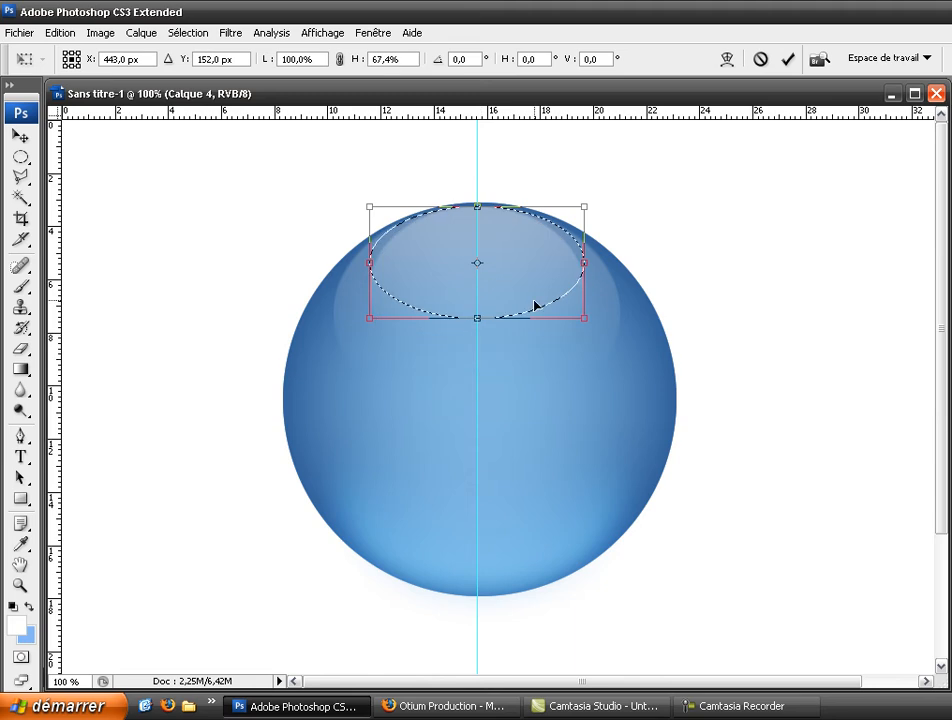
{"action": "left_click_drag", "start_coordinate": [582, 266], "coordinate": [548, 263]}
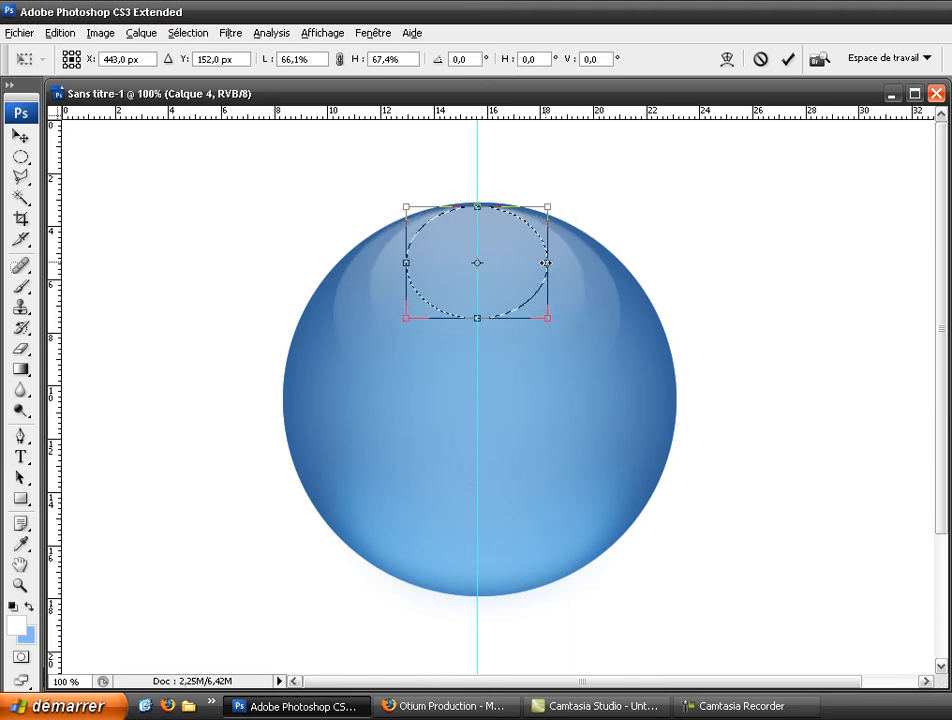
{"action": "key", "text": "Return"}
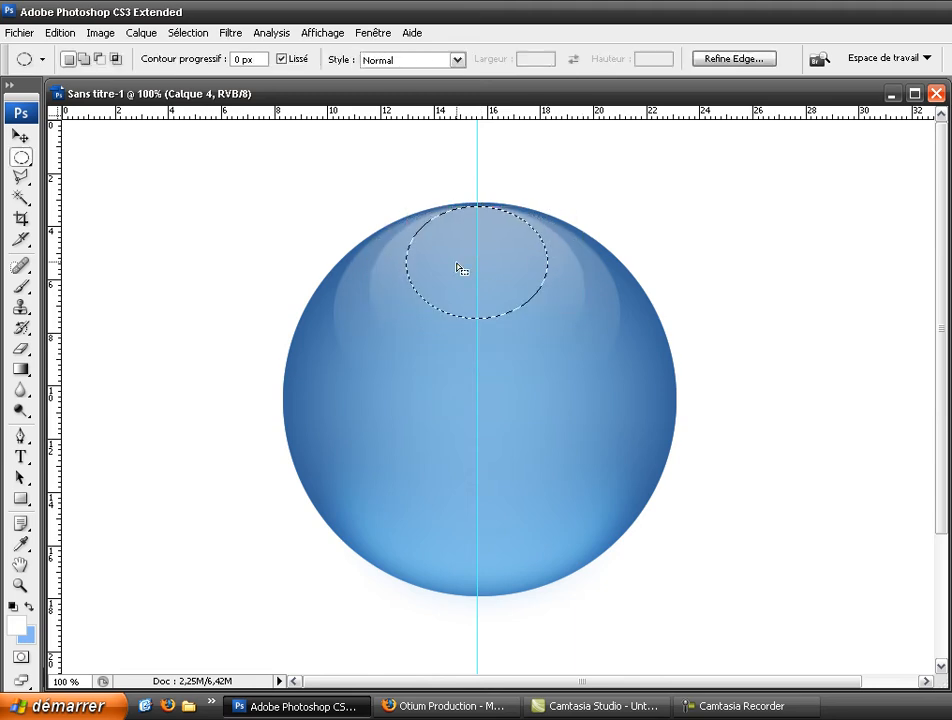
{"action": "left_click", "coordinate": [20, 368]}
{"action": "left_click_drag", "start_coordinate": [477, 202], "coordinate": [479, 263]}
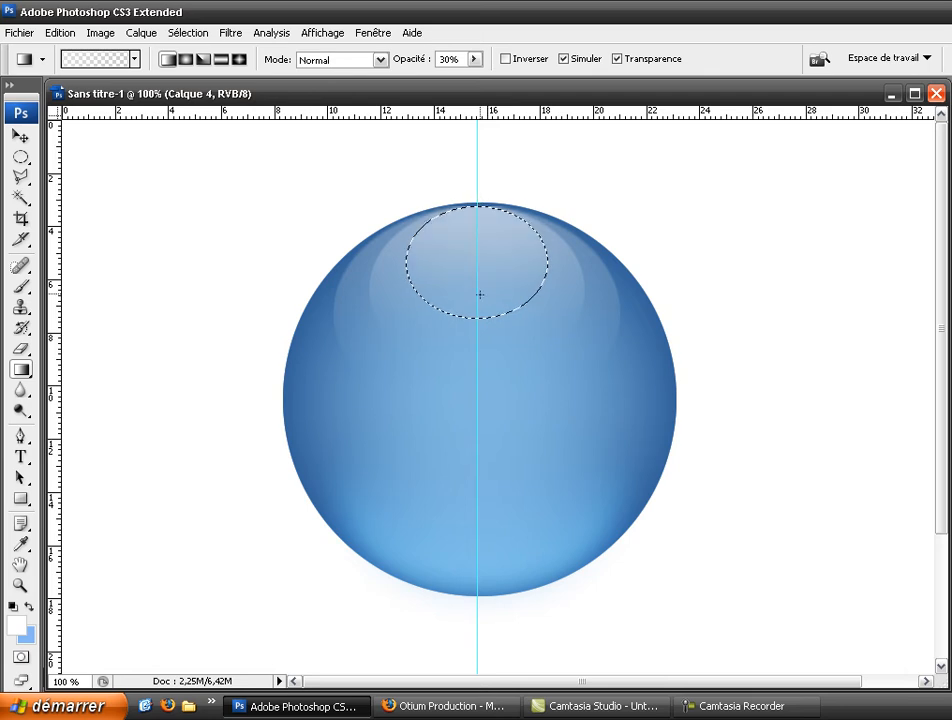
{"action": "key", "text": "ctrl+d"}
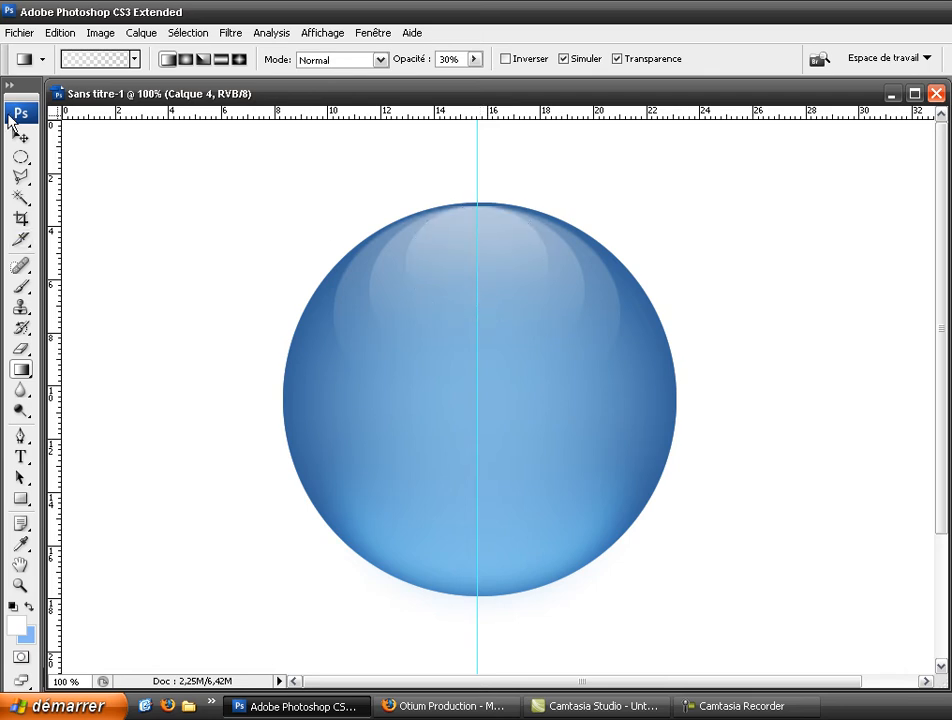
- Undo the third white gradient highlight in the smallest ellipse and clear the selection
{"action": "left_click", "coordinate": [62, 35]}
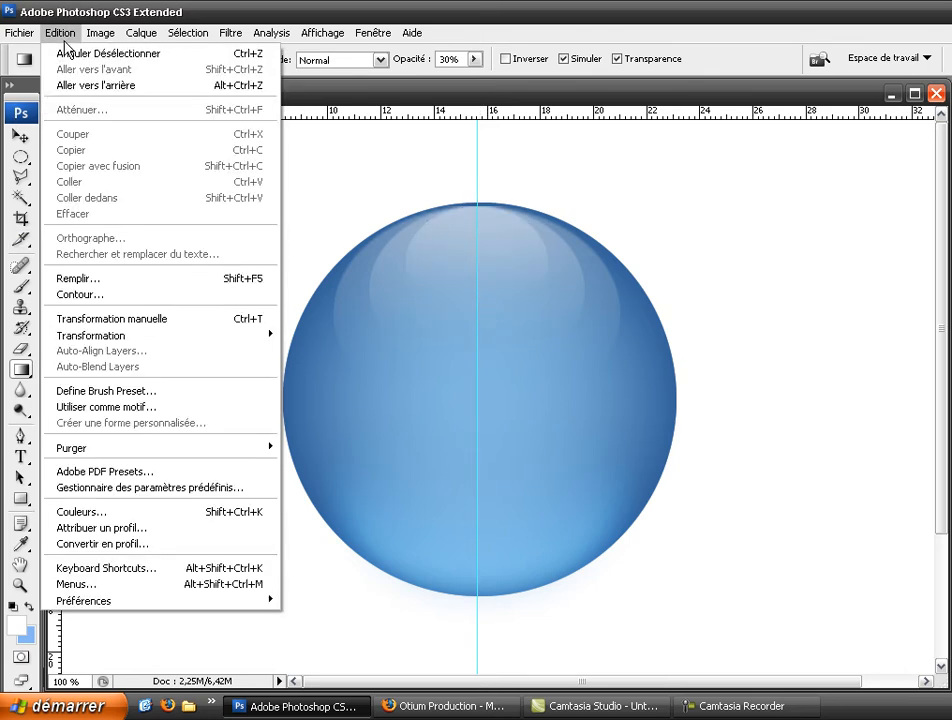
{"action": "left_click", "coordinate": [95, 85]}
{"action": "left_click", "coordinate": [60, 33]}
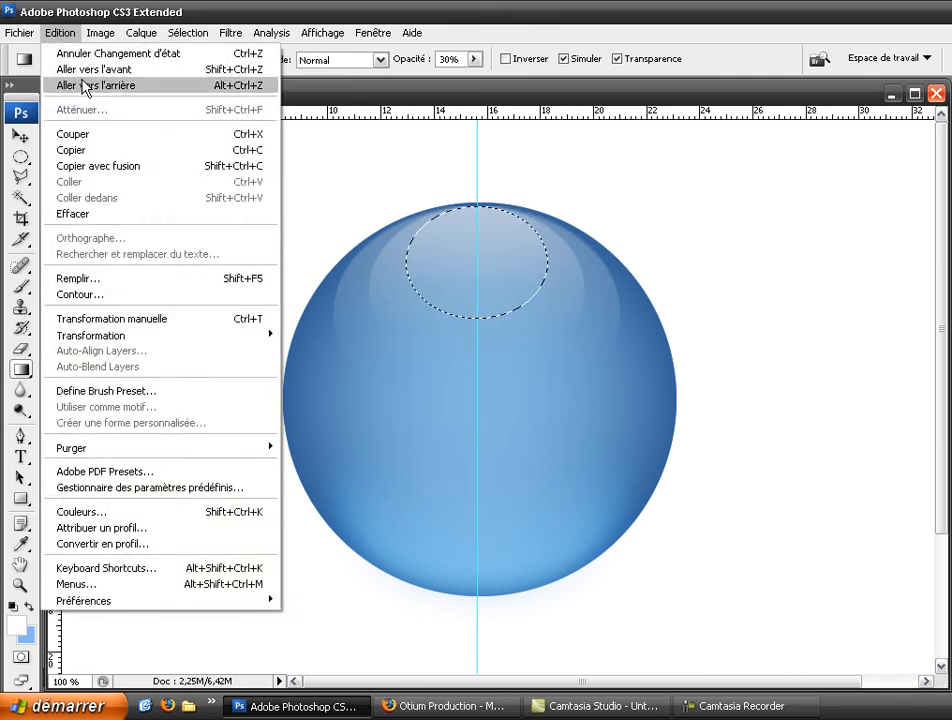
{"action": "left_click", "coordinate": [84, 84]}
{"action": "left_click", "coordinate": [26, 157]}
{"action": "key", "text": "ctrl+d"}
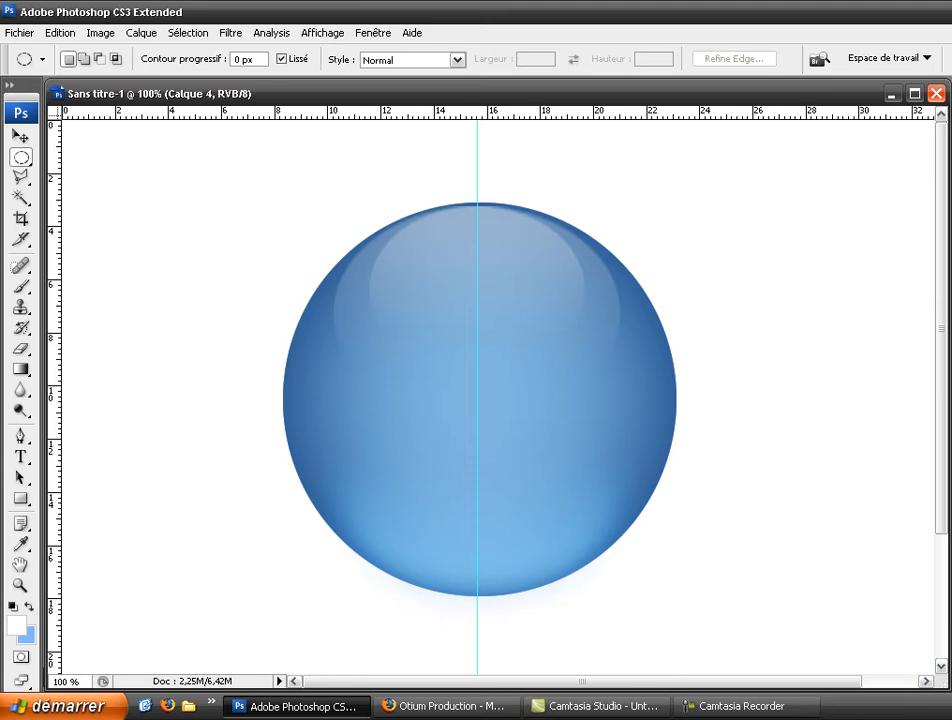
- On a new layer, make a circular selection just inside the sphere's outline and set the selection mode to subtract
{"action": "key", "text": "Return"}
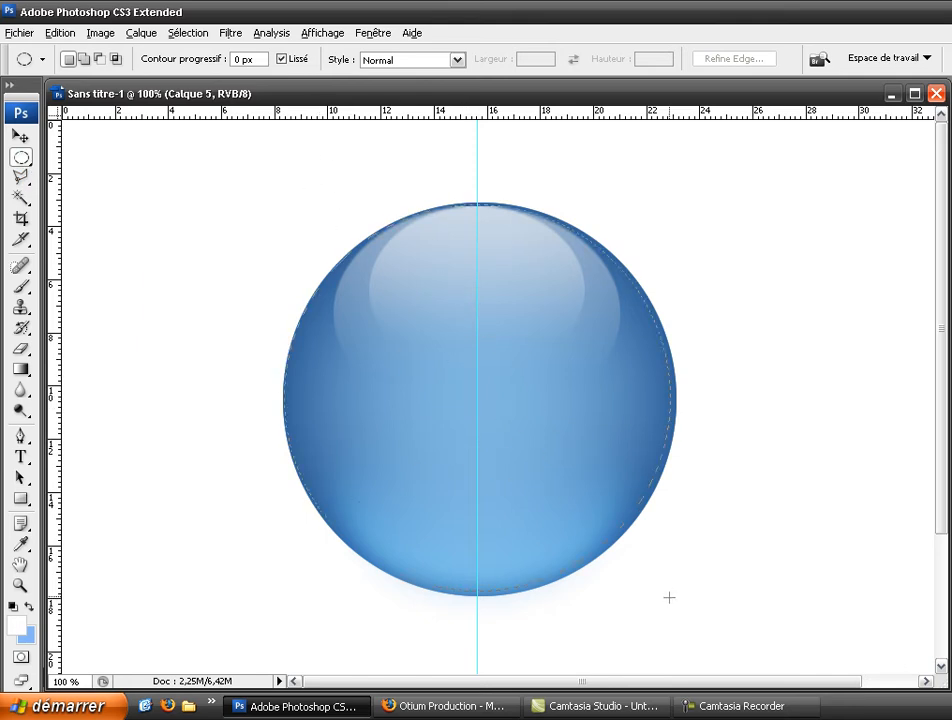
{"action": "mouse_move", "coordinate": [548, 417]}
{"action": "left_mouse_down"}
{"action": "mouse_move", "coordinate": [536, 414]}
{"action": "mouse_move", "coordinate": [546, 416]}
{"action": "left_mouse_up"}
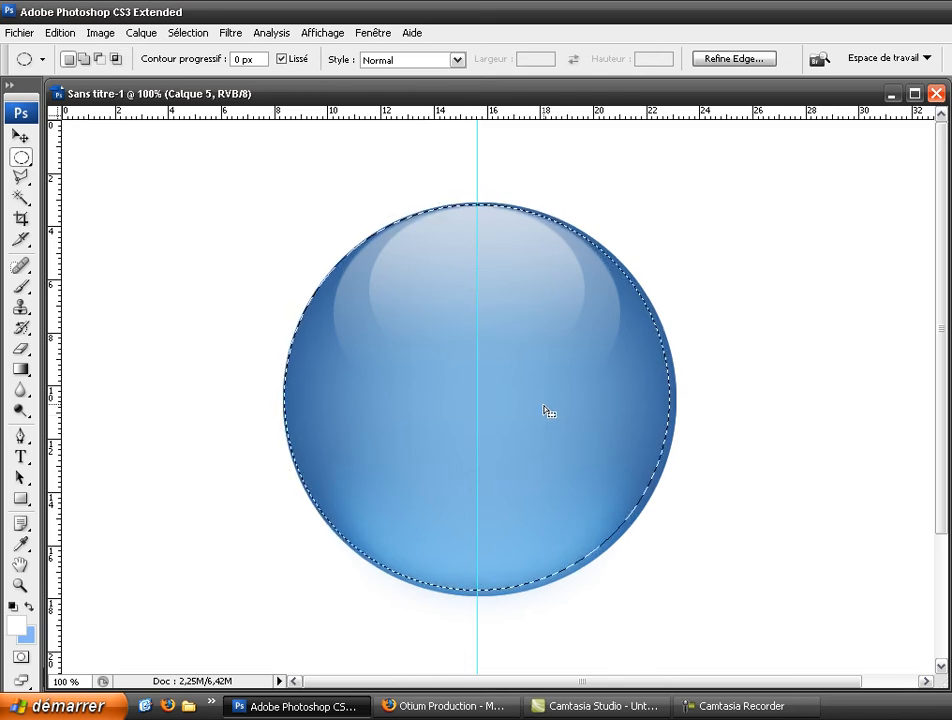
{"action": "left_click", "coordinate": [99, 59]}
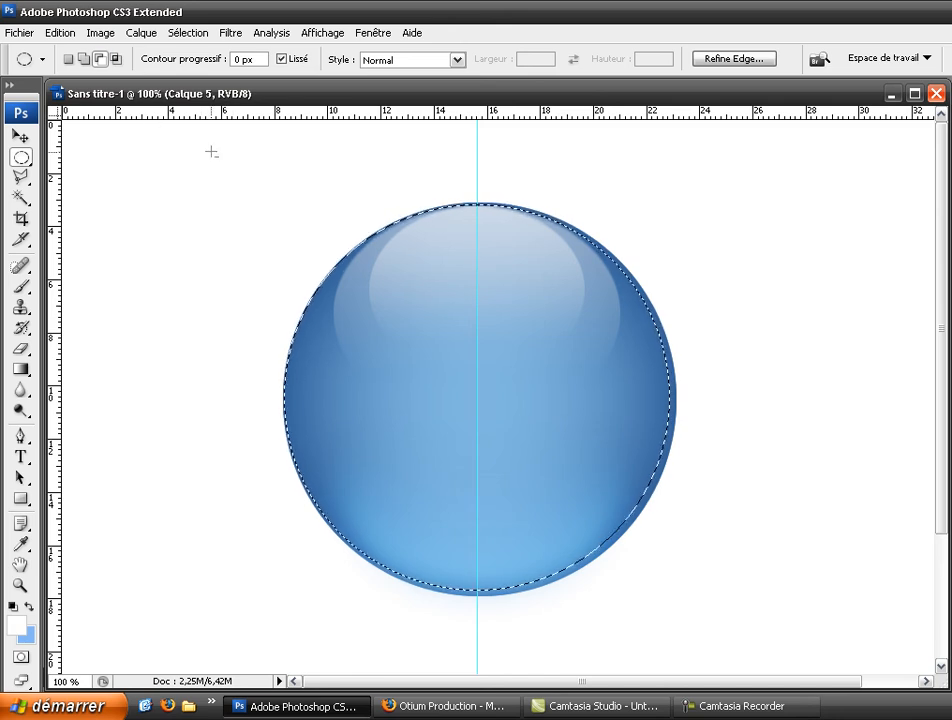
{"action": "left_click_drag", "start_coordinate": [304, 196], "coordinate": [924, 620]}
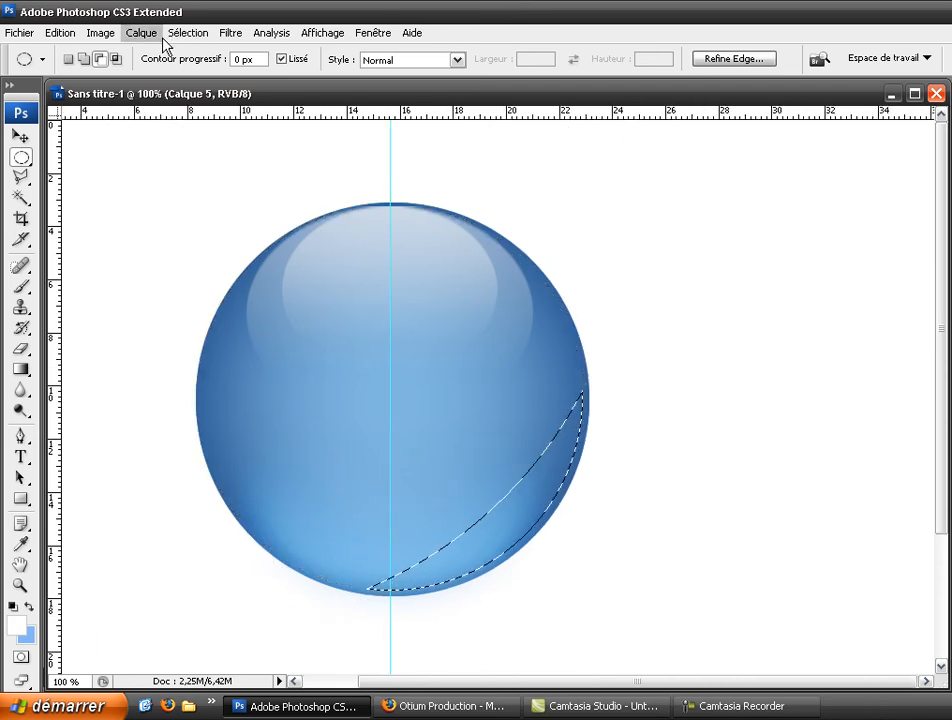
{"action": "left_click", "coordinate": [50, 35]}
{"action": "left_click", "coordinate": [76, 85]}
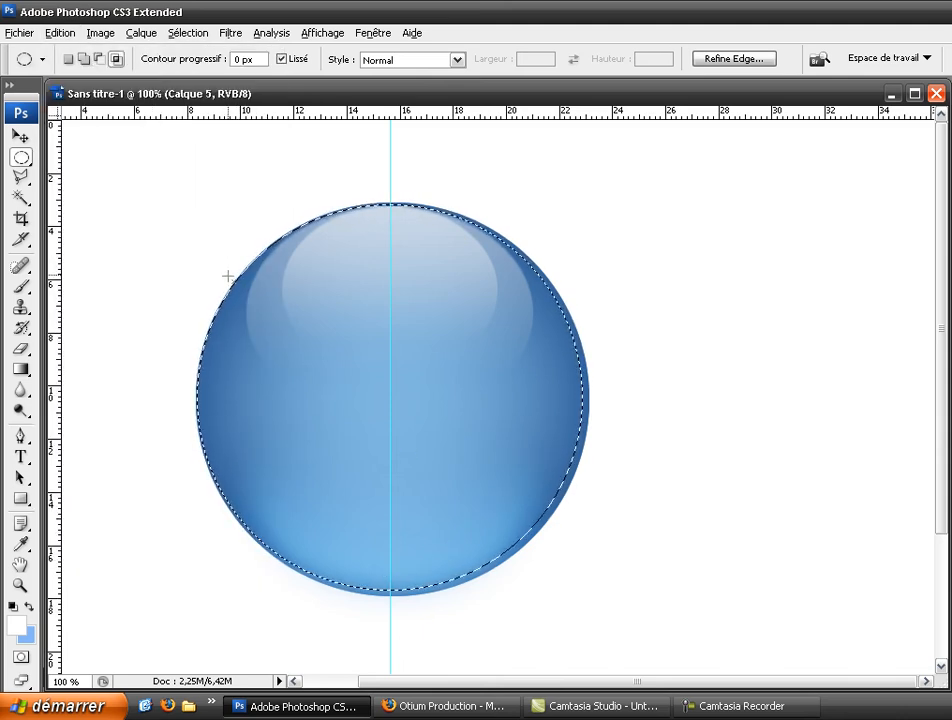
{"action": "key", "text": "alt+shift"}
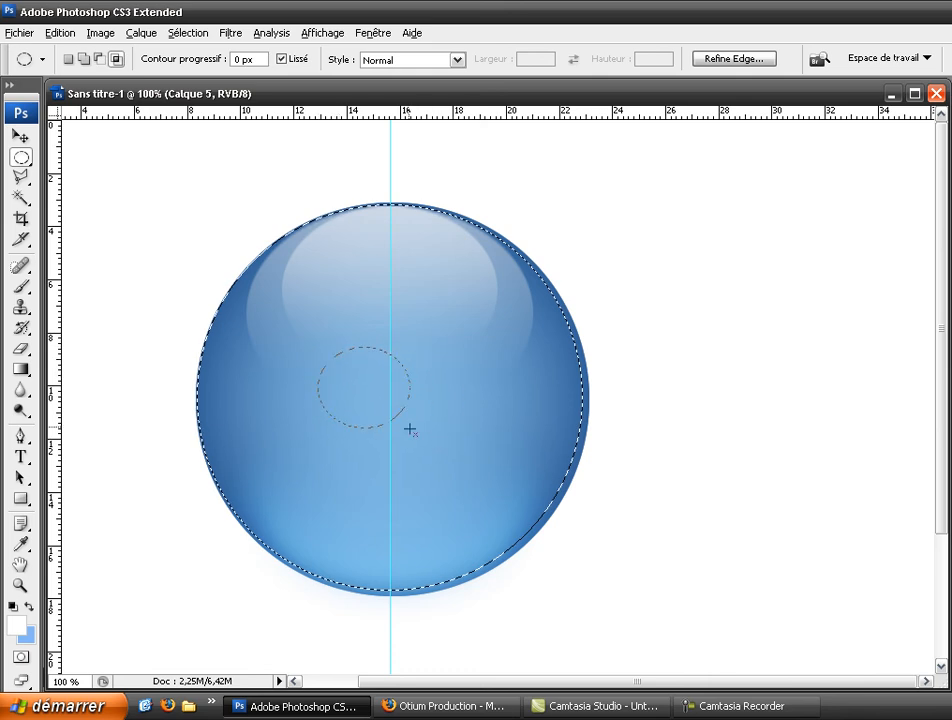
{"action": "left_click_drag", "start_coordinate": [437, 447], "coordinate": [716, 584]}
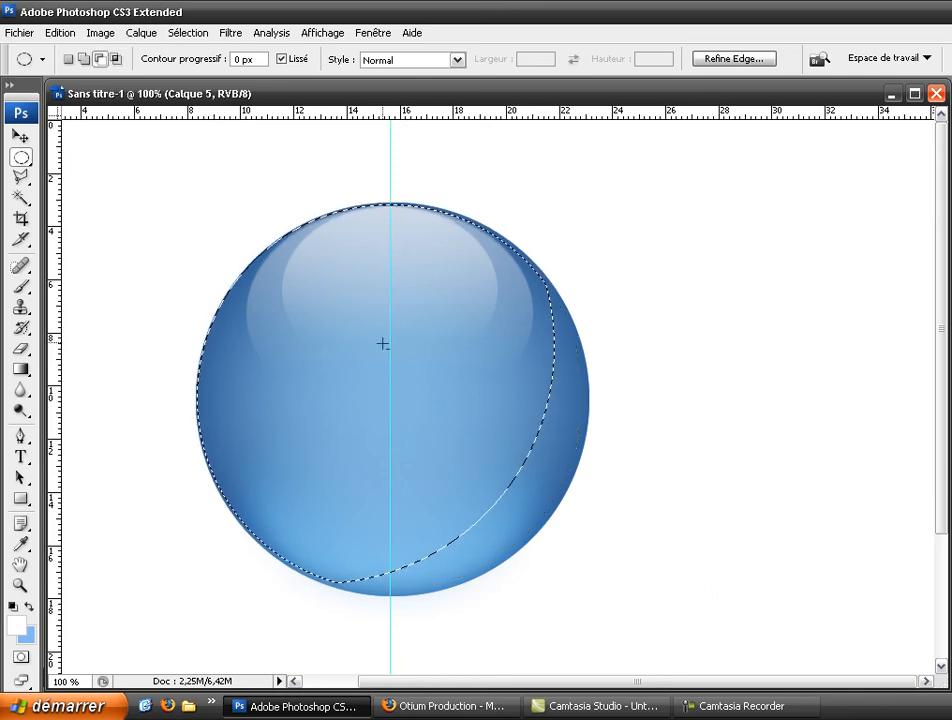
{"action": "left_click", "coordinate": [60, 33]}
{"action": "left_click", "coordinate": [78, 86]}
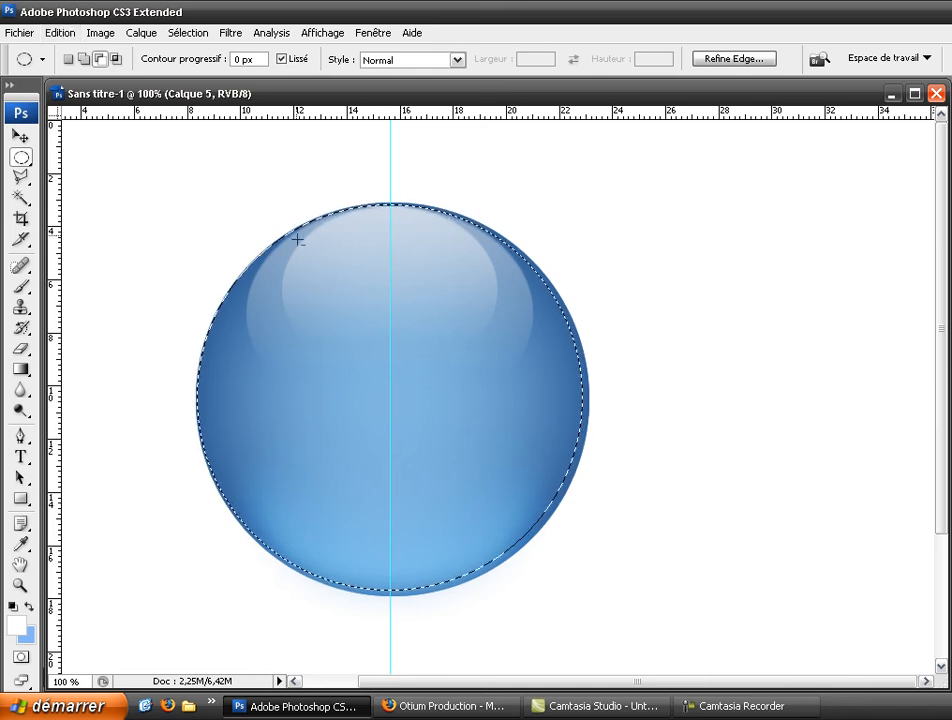
- Subtract a large ellipse to leave a crescent selection along the sphere's lower-right edge, fill it with white at 39% opacity, and deselect
{"action": "left_click_drag", "start_coordinate": [317, 353], "coordinate": [371, 399]}
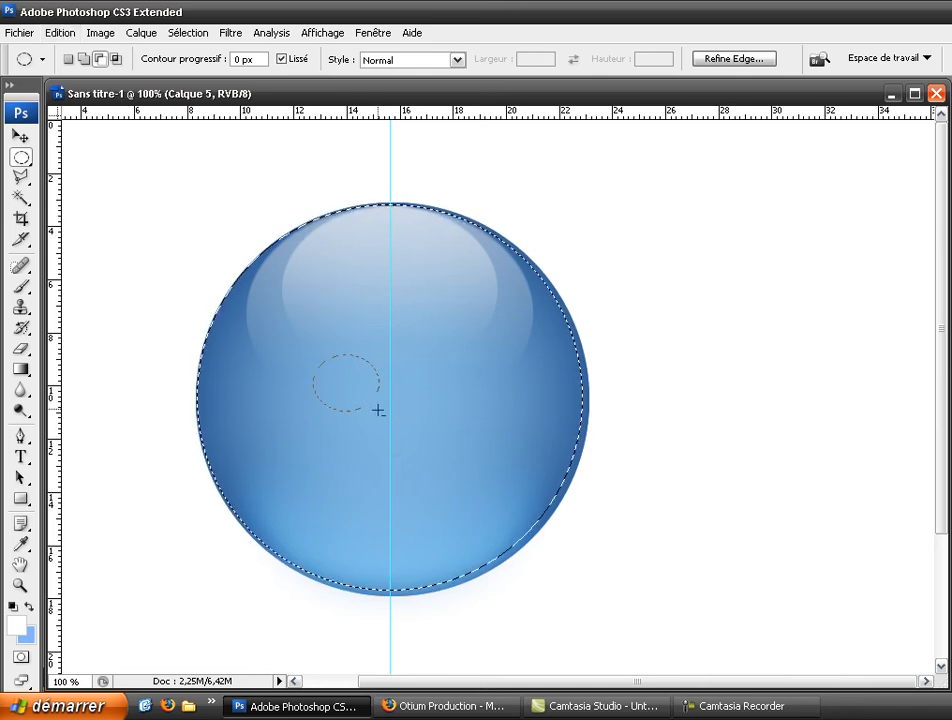
{"action": "left_click_drag", "start_coordinate": [474, 476], "coordinate": [816, 599]}
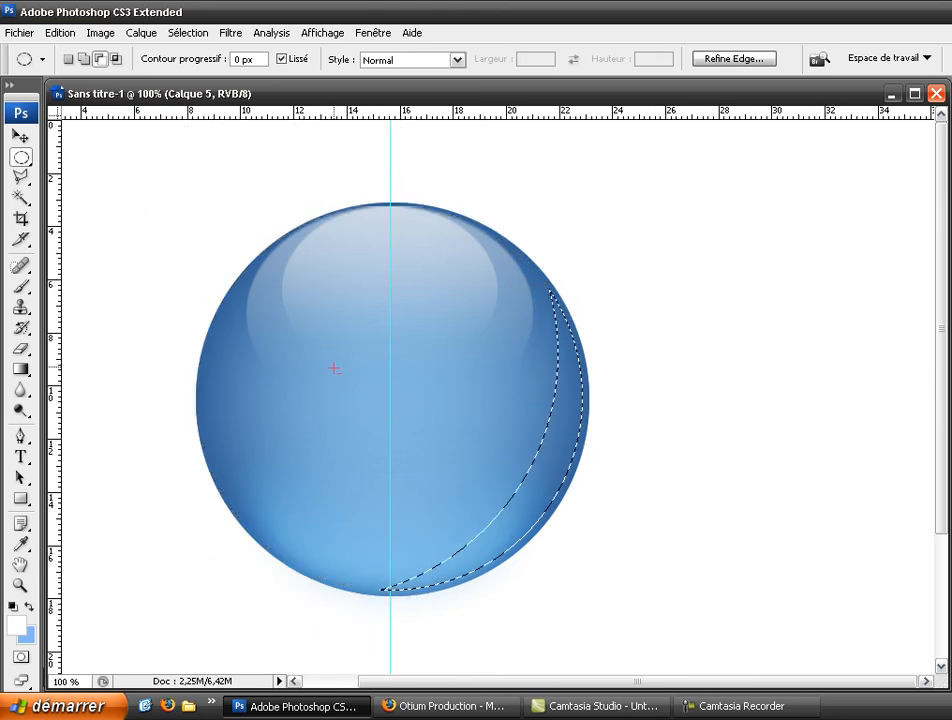
{"action": "left_click_drag", "start_coordinate": [22, 370], "coordinate": [95, 386]}
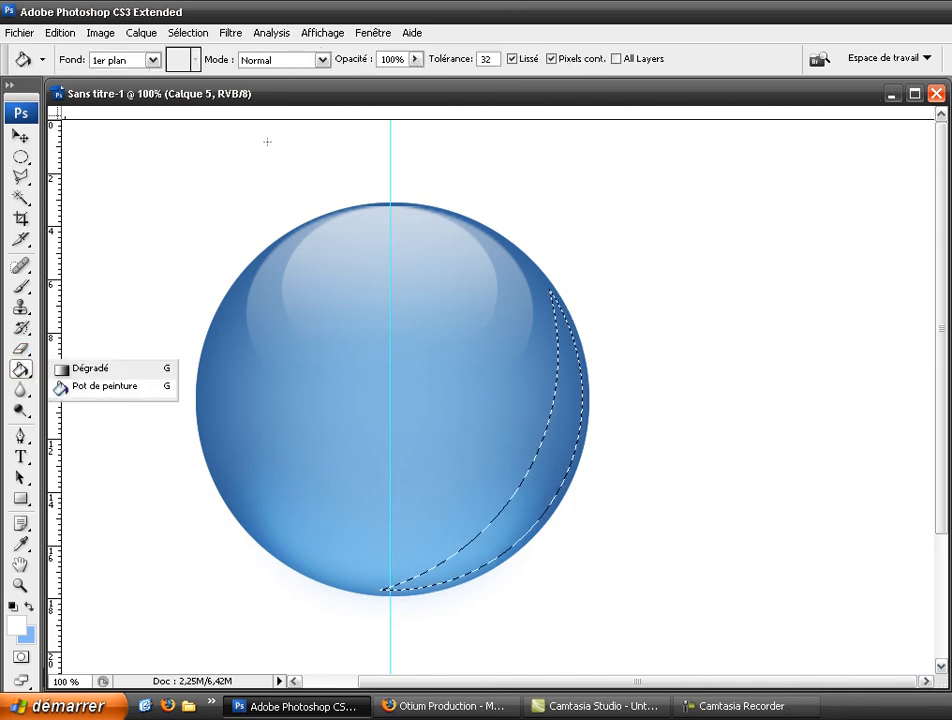
{"action": "left_click", "coordinate": [416, 60]}
{"action": "left_click", "coordinate": [358, 80]}
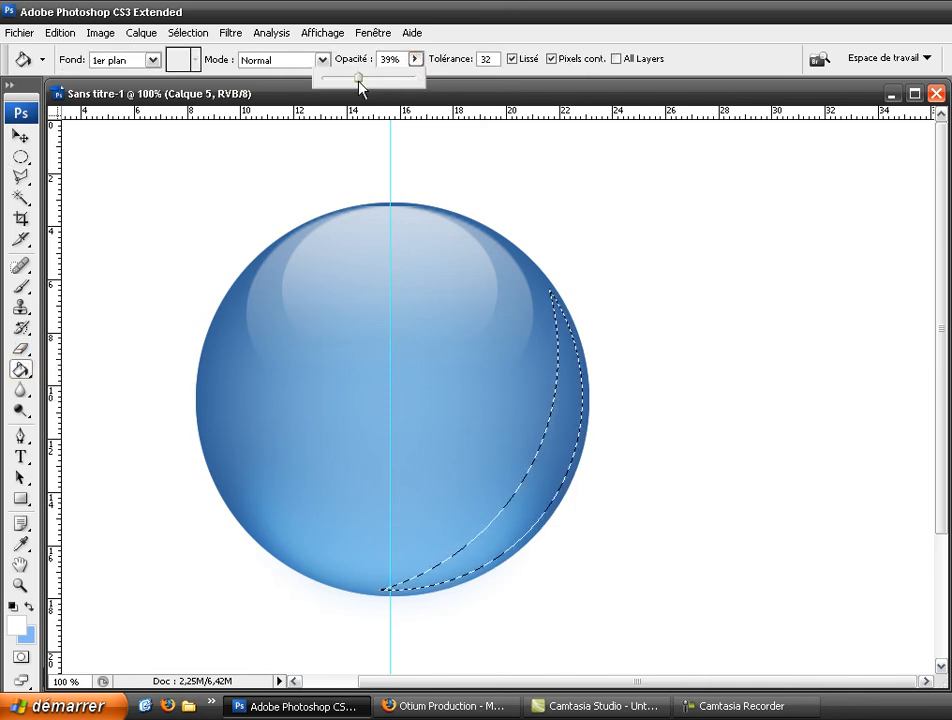
{"action": "left_click", "coordinate": [416, 60]}
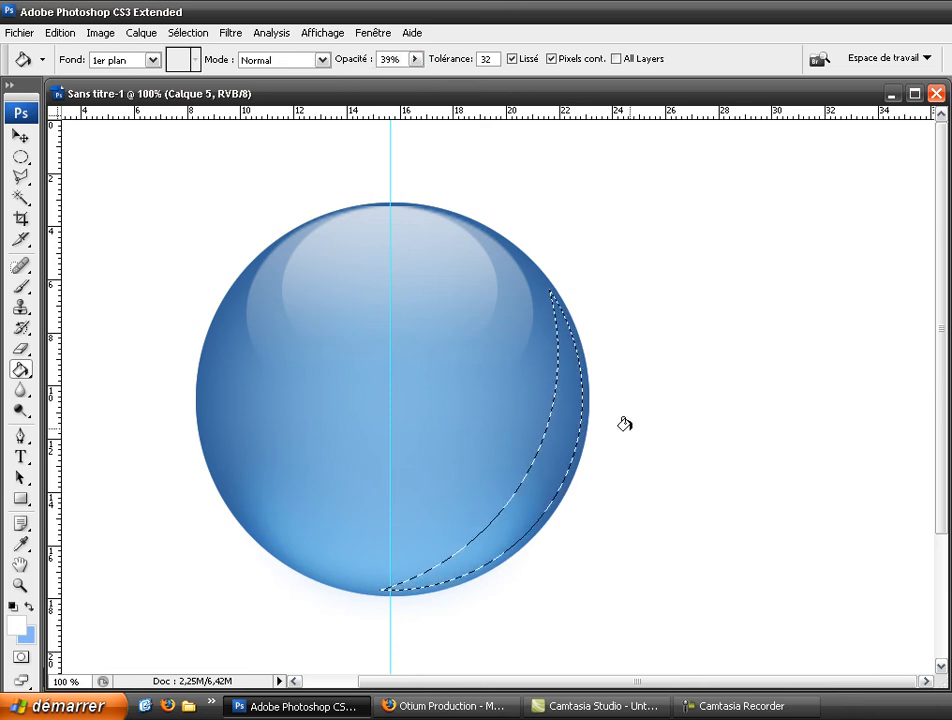
{"action": "left_click", "coordinate": [20, 157]}
{"action": "left_click", "coordinate": [569, 292]}
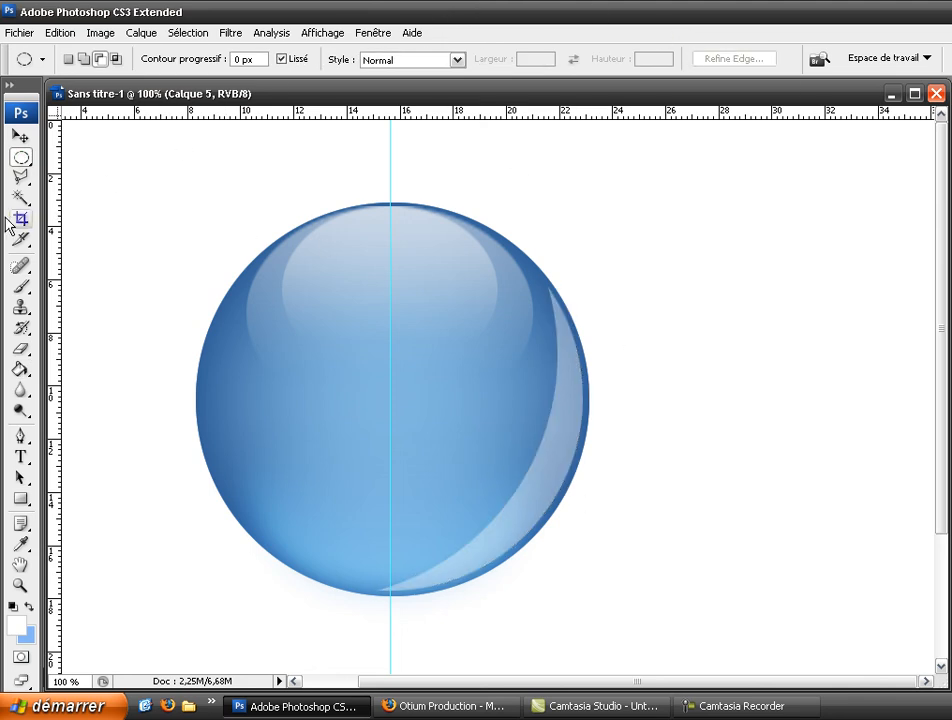
- Outline a thin slanted strip across the crescent with the Polygonal Lasso, erase the crescent inside it, and deselect
{"action": "left_click", "coordinate": [19, 156]}
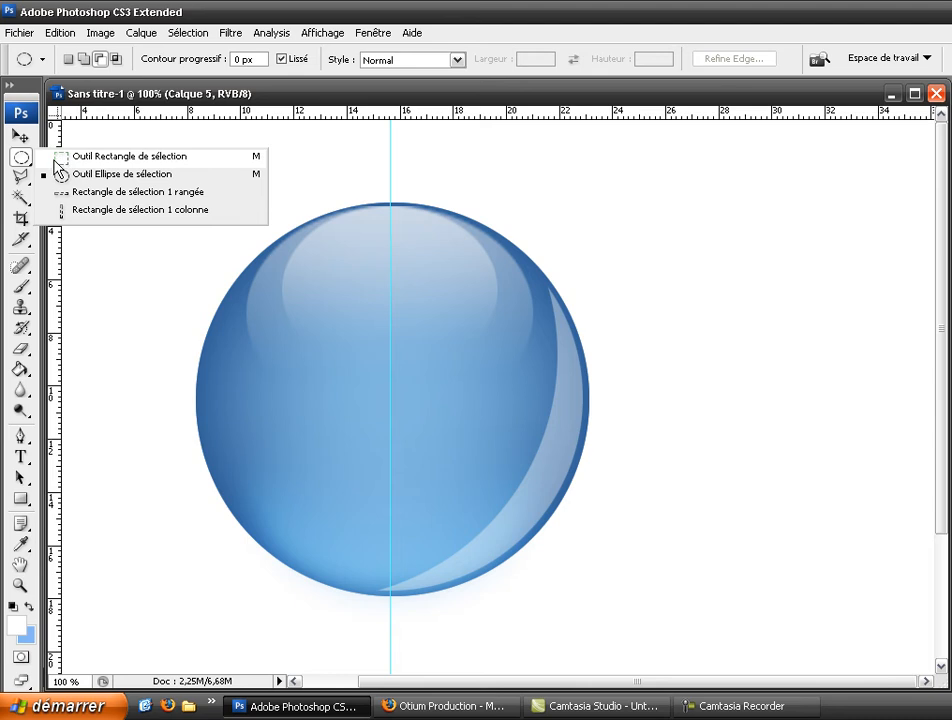
{"action": "left_click", "coordinate": [20, 177]}
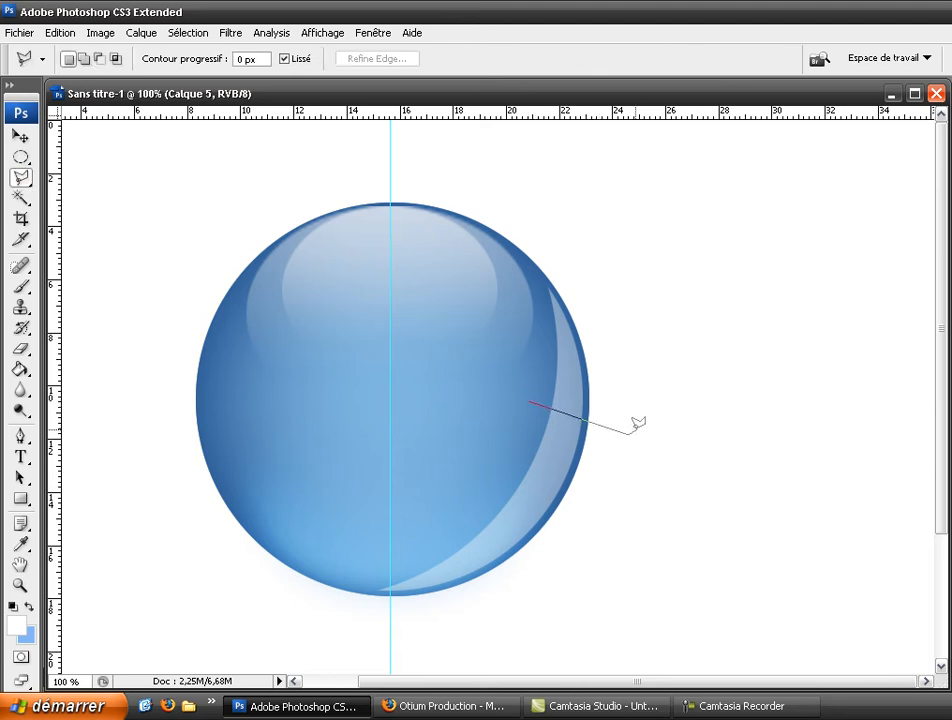
{"action": "left_click", "coordinate": [531, 393]}
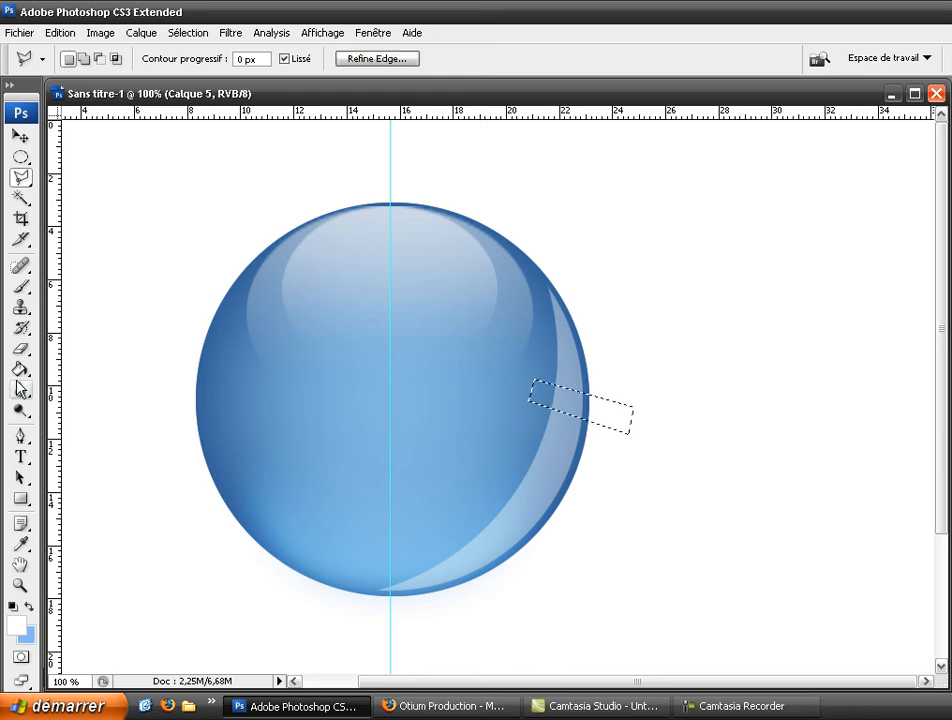
{"action": "left_click", "coordinate": [20, 348]}
{"action": "left_click_drag", "start_coordinate": [531, 393], "coordinate": [493, 378]}
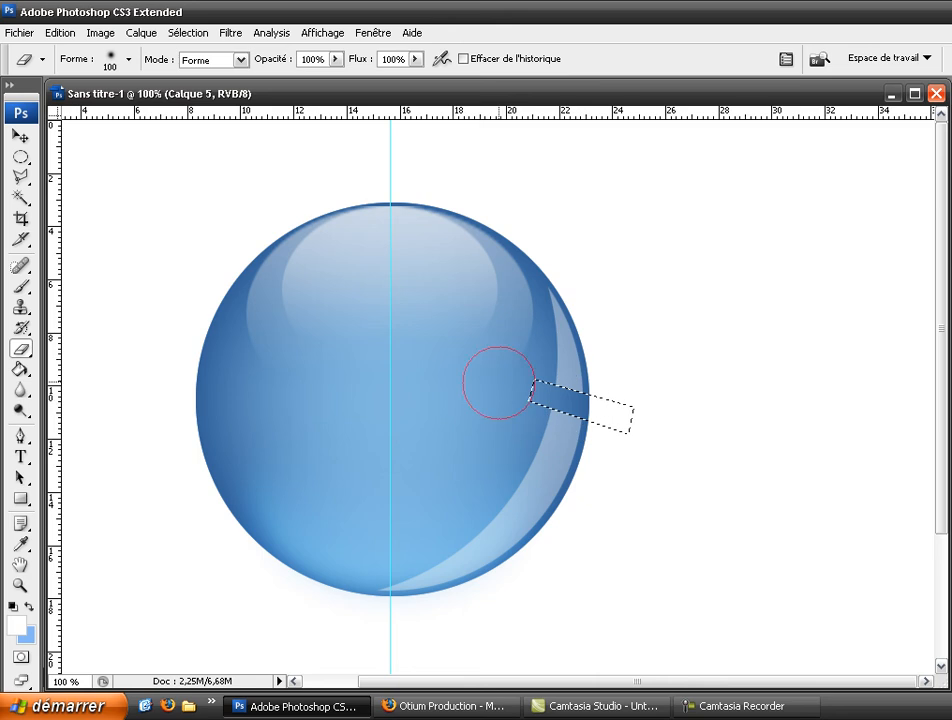
{"action": "left_click", "coordinate": [20, 157]}
{"action": "left_click", "coordinate": [78, 157]}
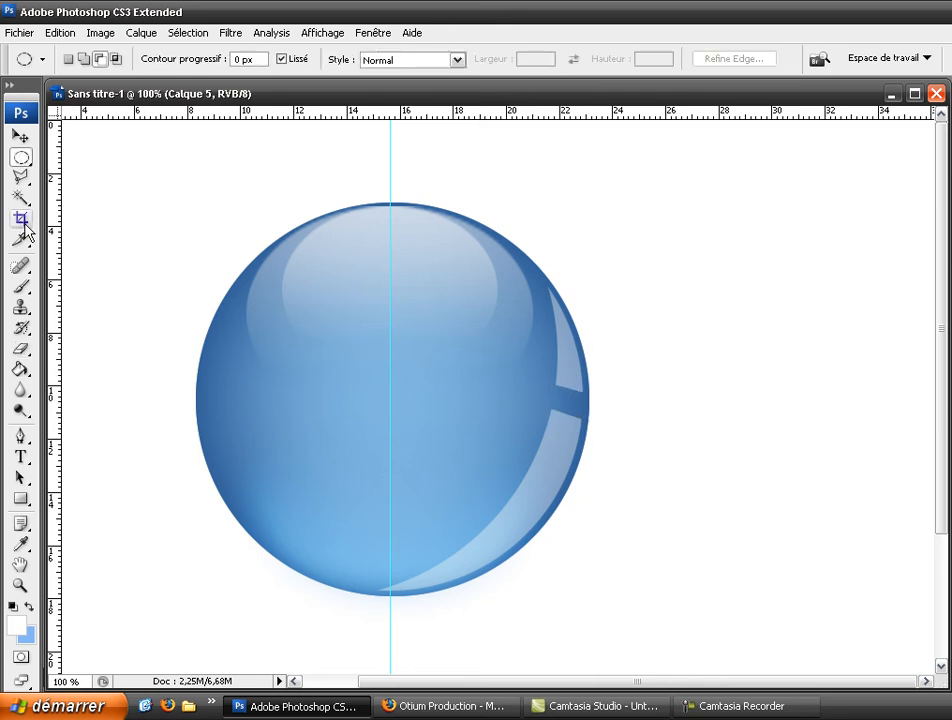
- Erase a second gap through the crescent's upper piece using a four-sided lasso selection, and deselect
{"action": "left_click", "coordinate": [20, 177]}
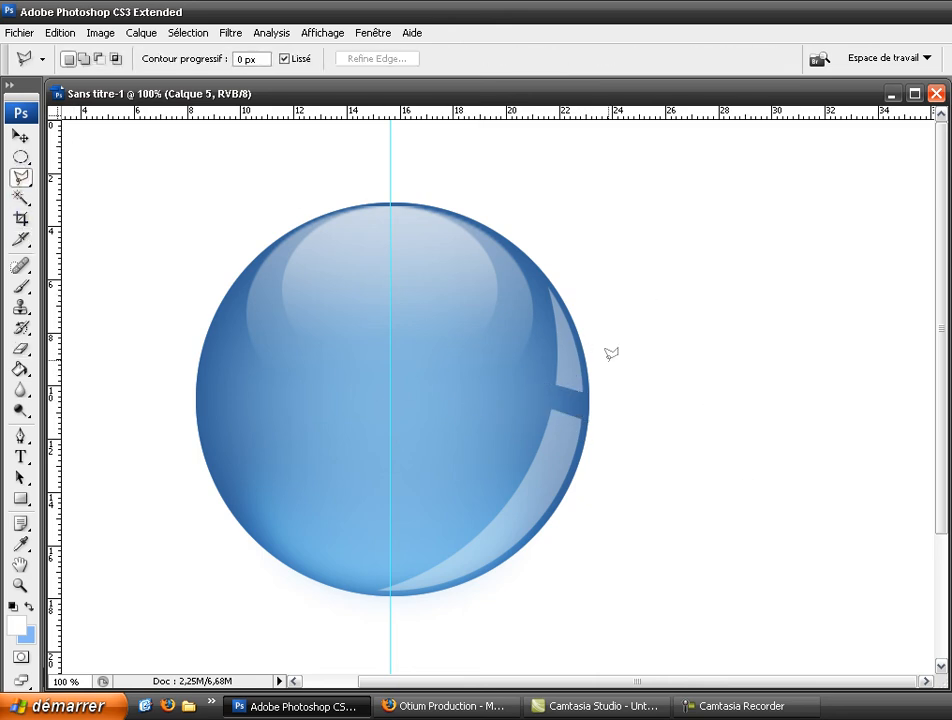
{"action": "left_click", "coordinate": [546, 330]}
{"action": "left_click", "coordinate": [20, 348]}
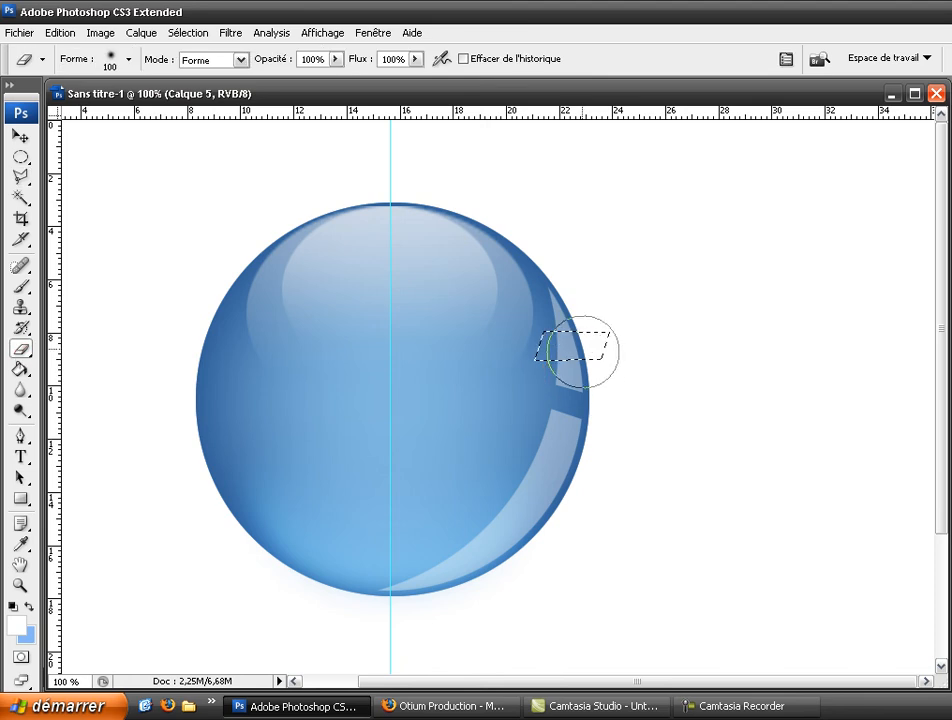
{"action": "left_click_drag", "start_coordinate": [584, 369], "coordinate": [546, 344]}
{"action": "key", "text": "ctrl+d"}
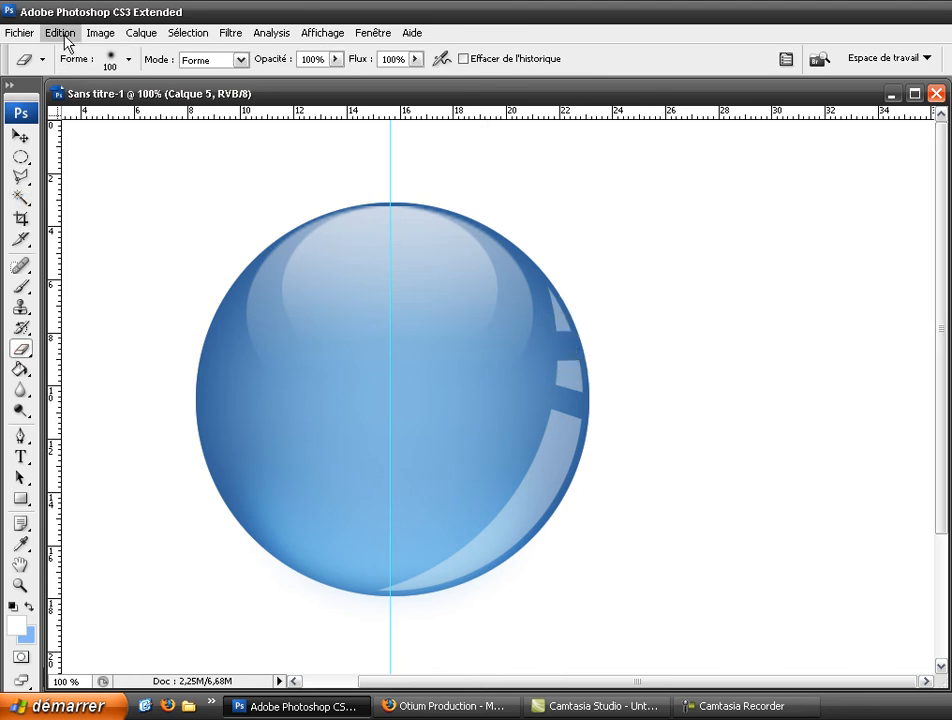
{"action": "left_click", "coordinate": [20, 157]}
{"action": "right_click", "coordinate": [20, 157]}
{"action": "left_click", "coordinate": [110, 155]}
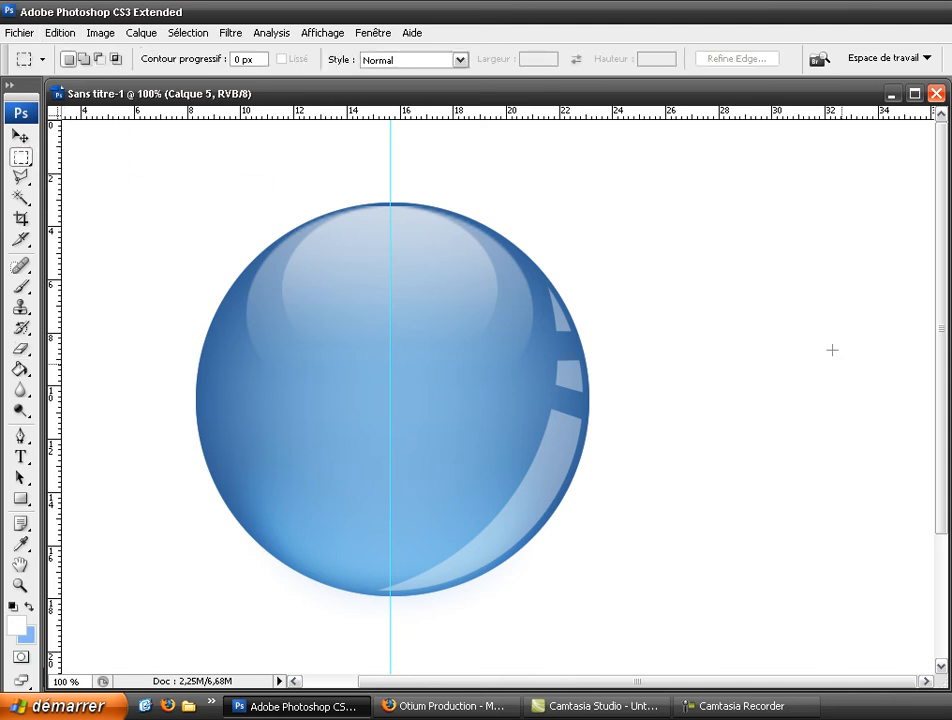
{"action": "left_click_drag", "start_coordinate": [941, 356], "coordinate": [920, 319]}
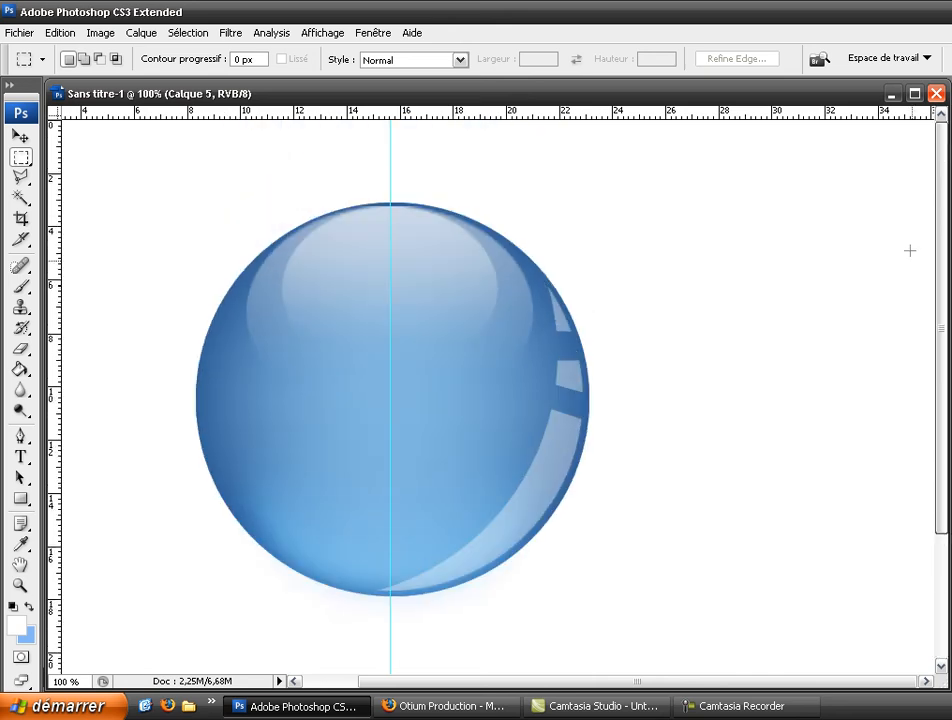
{"action": "left_click_drag", "start_coordinate": [588, 681], "coordinate": [500, 678]}
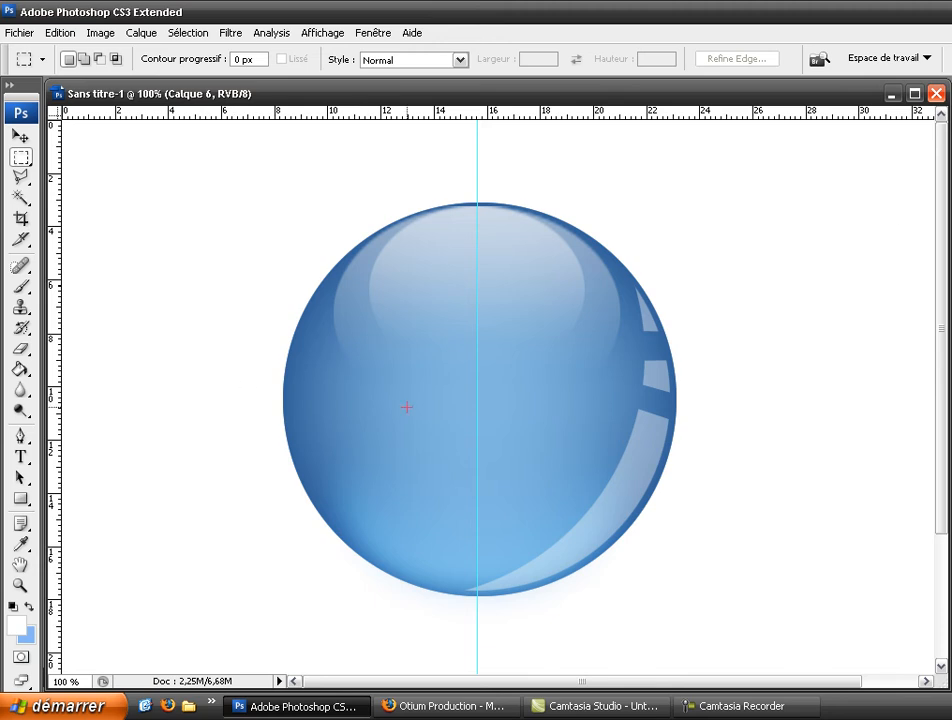
- Select the whole sphere with the Magic Wand, shade its lower half with an upward-fading black to transparent gradient at 30% opacity, and deselect
{"action": "left_click", "coordinate": [20, 197]}
{"action": "left_click", "coordinate": [489, 325]}
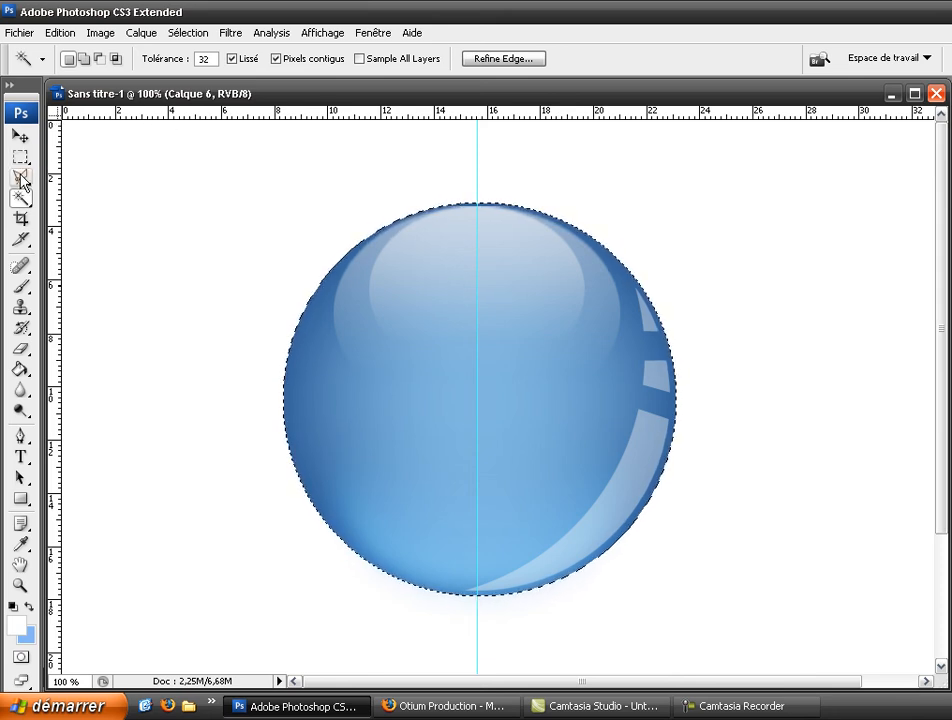
{"action": "left_click", "coordinate": [24, 369]}
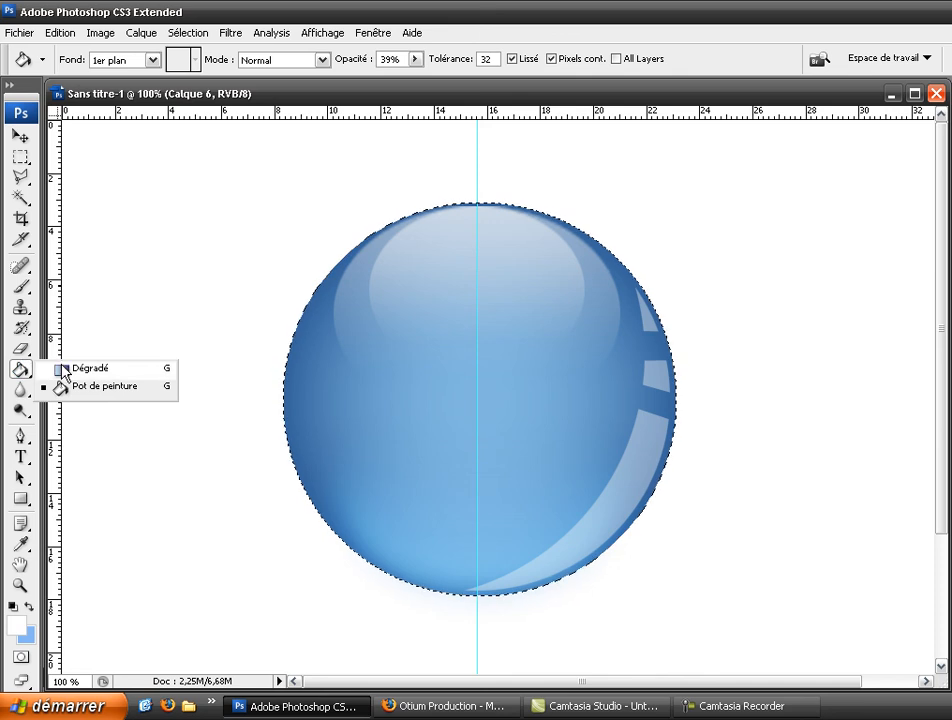
{"action": "left_click", "coordinate": [64, 369]}
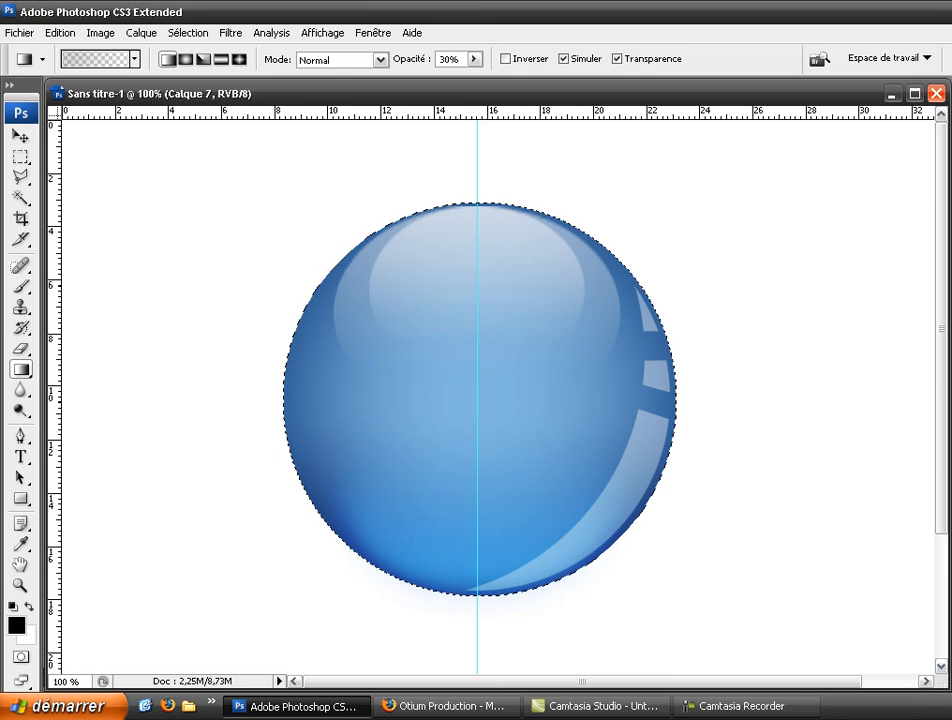
{"action": "left_click_drag", "start_coordinate": [477, 535], "coordinate": [478, 404]}
{"action": "key", "text": "ctrl+d"}
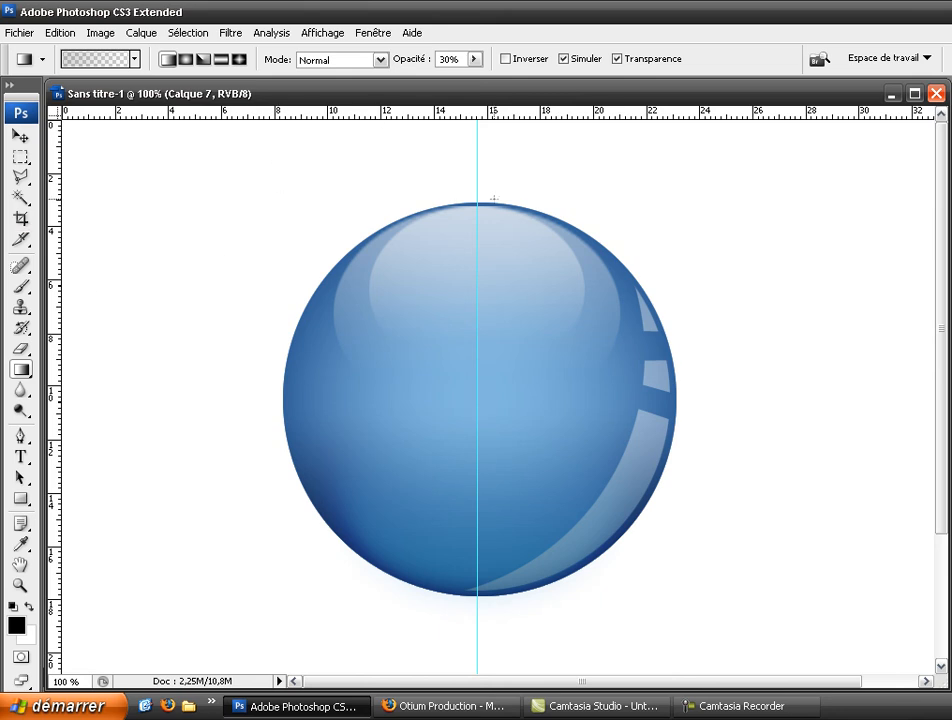
- Remove the vertical guide and build up a black-to-transparent radial gradient shadow at 30% opacity, centred under the sphere's lower edge on a new layer
{"action": "left_click_drag", "start_coordinate": [477, 147], "coordinate": [55, 158]}
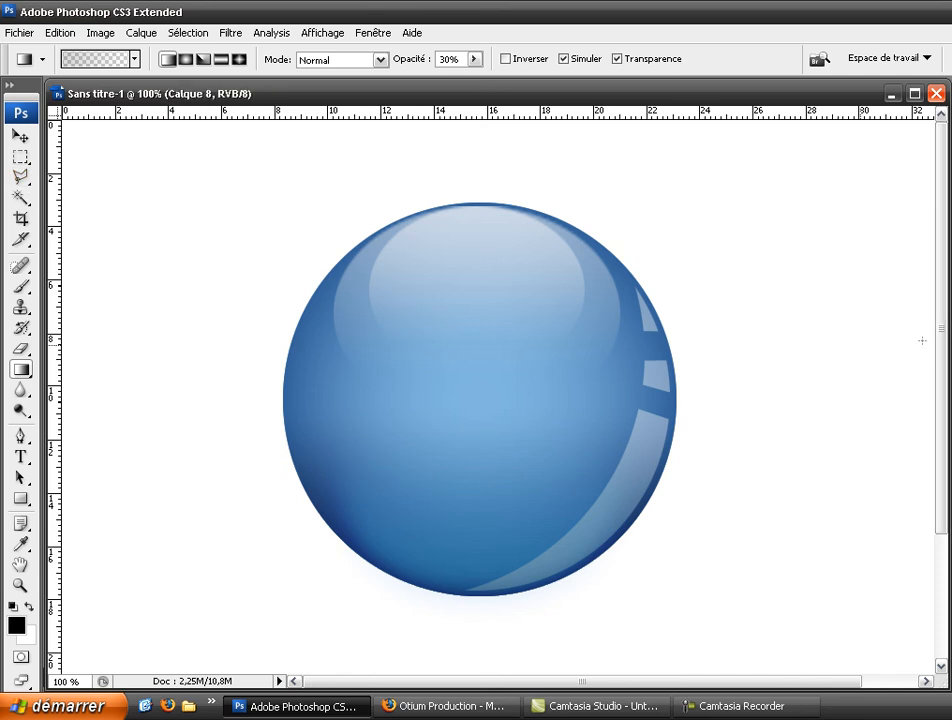
{"action": "left_click", "coordinate": [22, 158]}
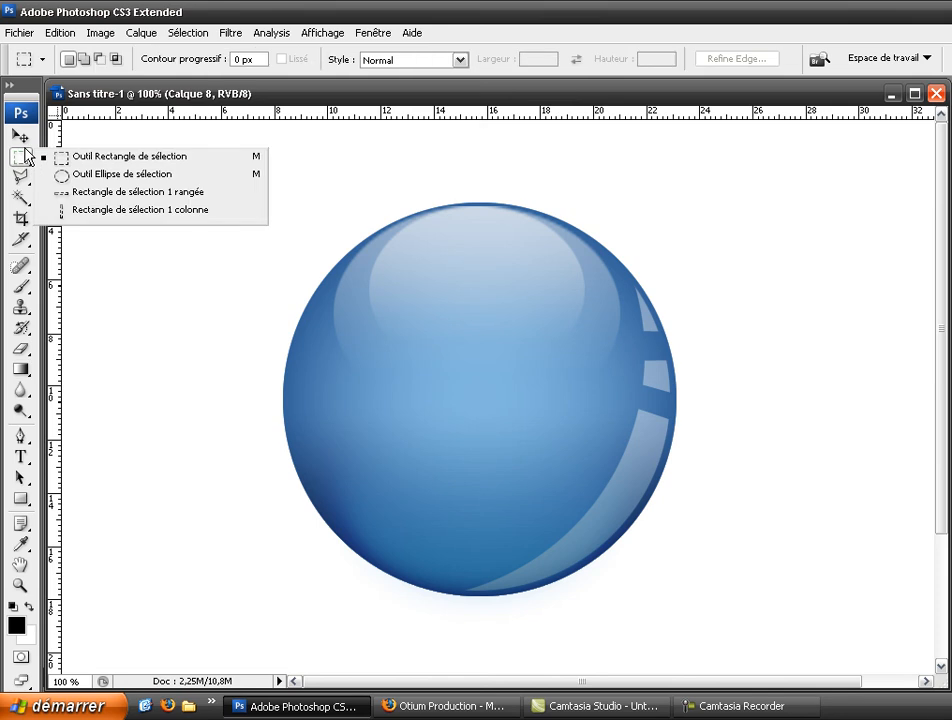
{"action": "left_click", "coordinate": [29, 287]}
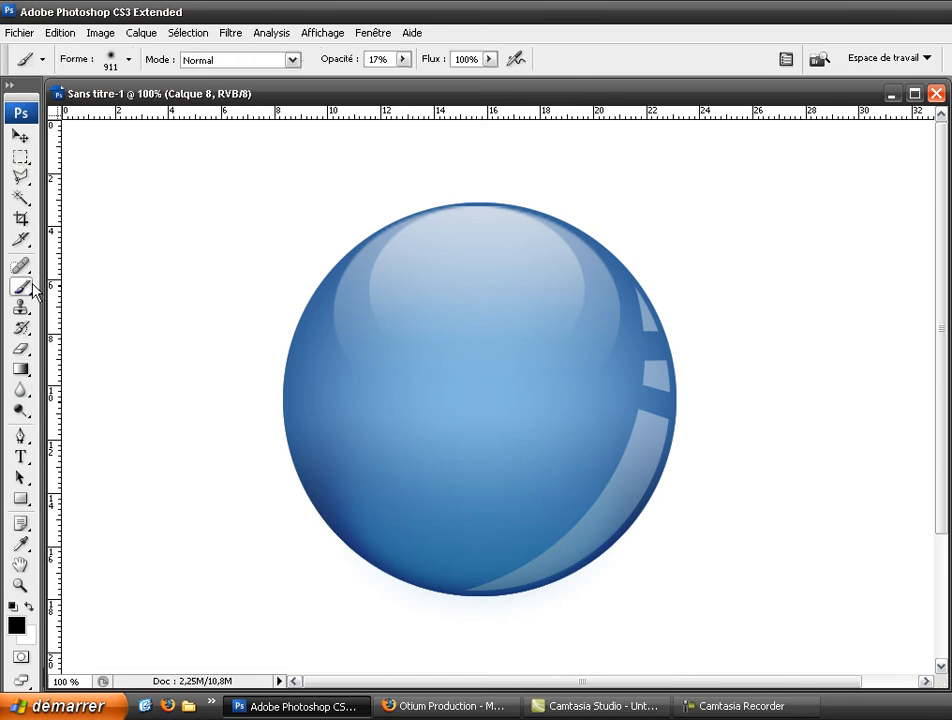
{"action": "left_click", "coordinate": [19, 373]}
{"action": "left_click", "coordinate": [187, 60]}
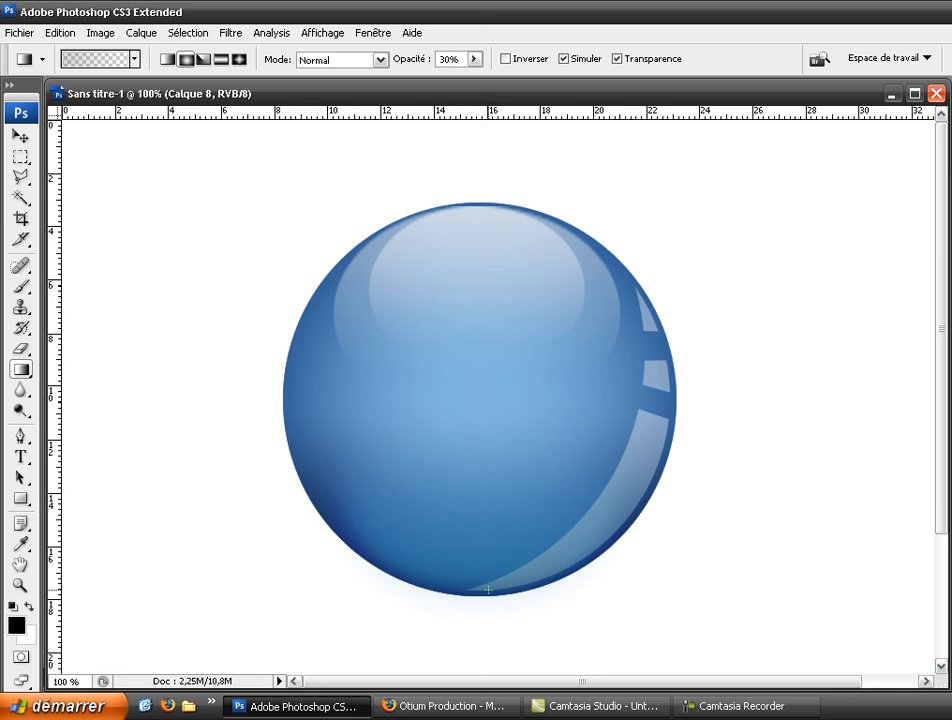
{"action": "left_click_drag", "start_coordinate": [488, 597], "coordinate": [641, 597]}
{"action": "left_click_drag", "start_coordinate": [489, 599], "coordinate": [755, 598]}
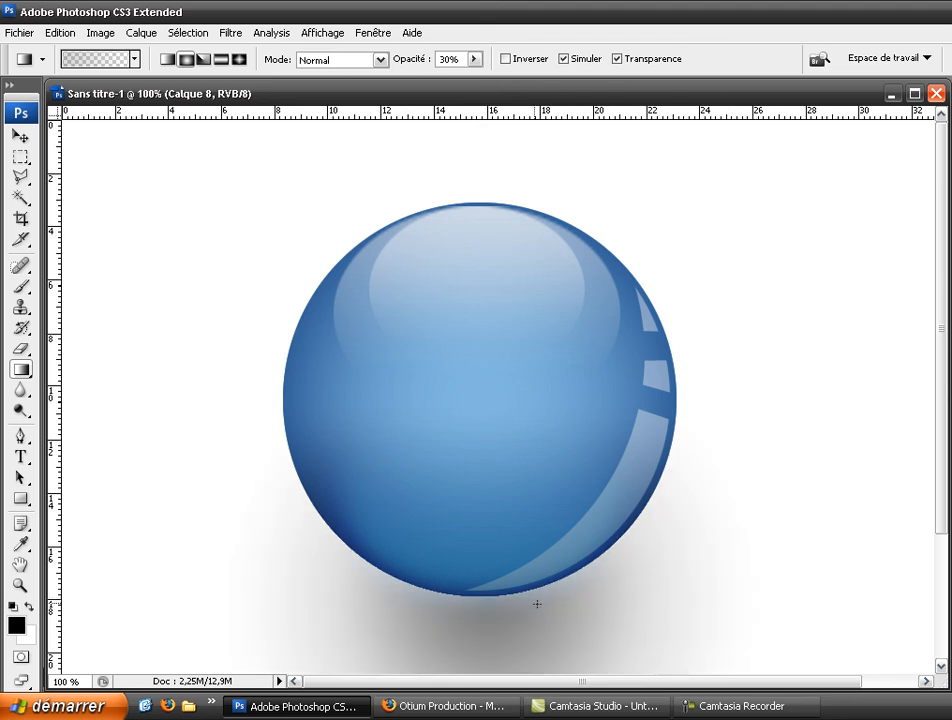
{"action": "left_click_drag", "start_coordinate": [487, 597], "coordinate": [753, 596]}
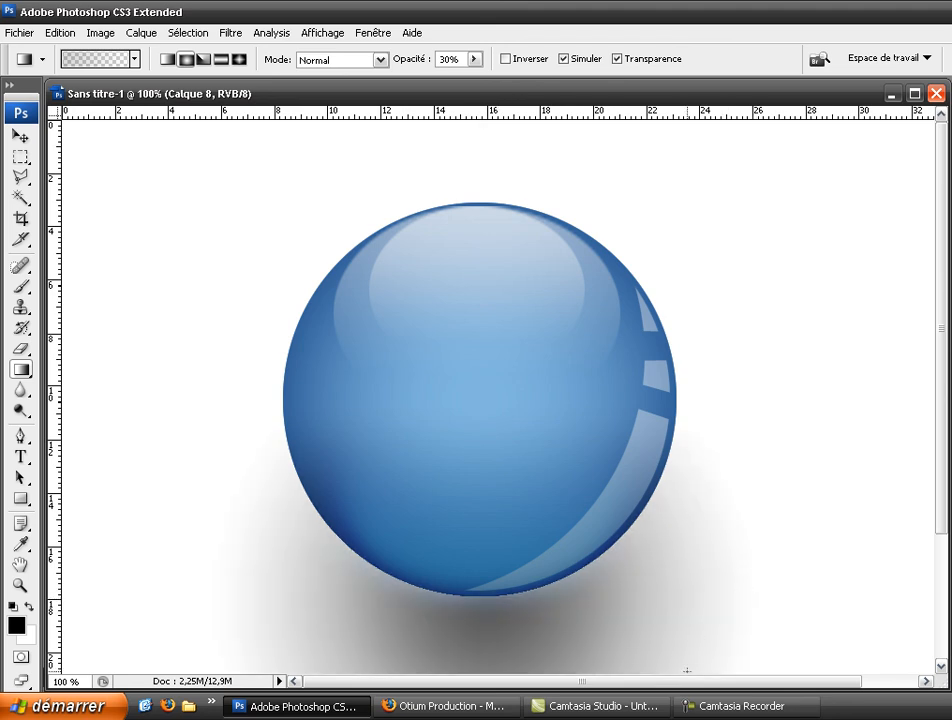
- Select the shadow with a rectangular marquee, flatten it to 61.4% height with Free Transform, and deselect
{"action": "left_click_drag", "start_coordinate": [946, 431], "coordinate": [941, 590]}
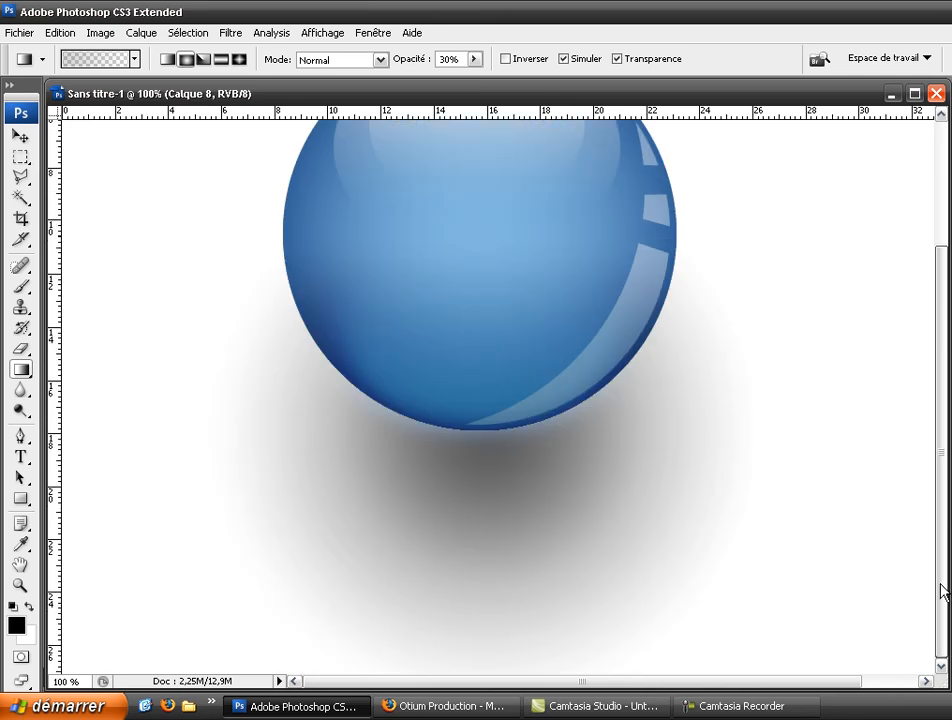
{"action": "left_click", "coordinate": [20, 157]}
{"action": "left_click_drag", "start_coordinate": [162, 188], "coordinate": [896, 673]}
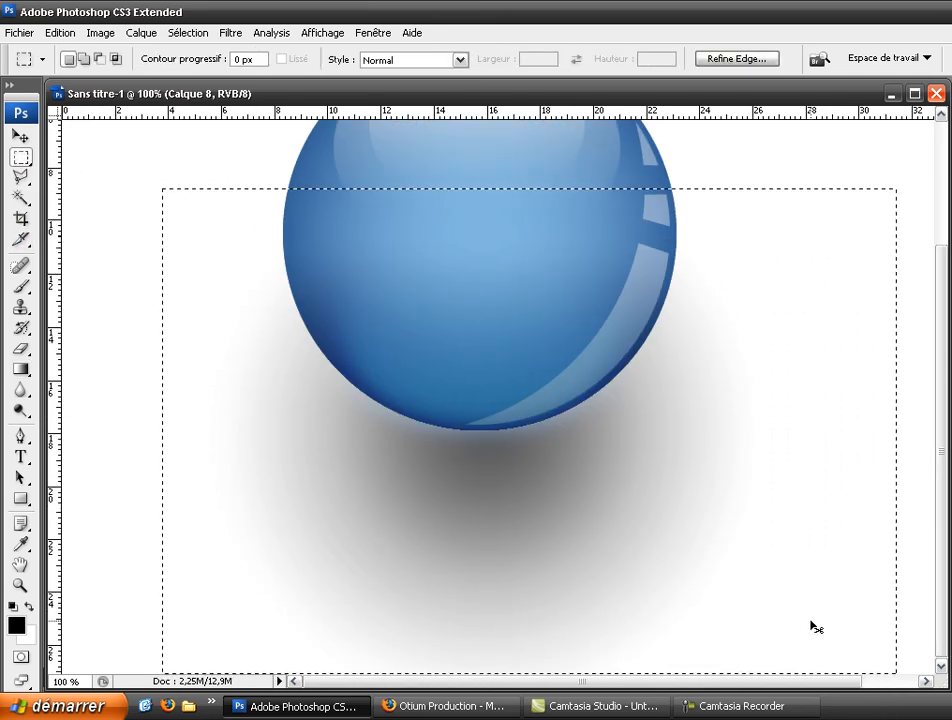
{"action": "key", "text": "ctrl+t"}
{"action": "left_click_drag", "start_coordinate": [531, 188], "coordinate": [532, 284]}
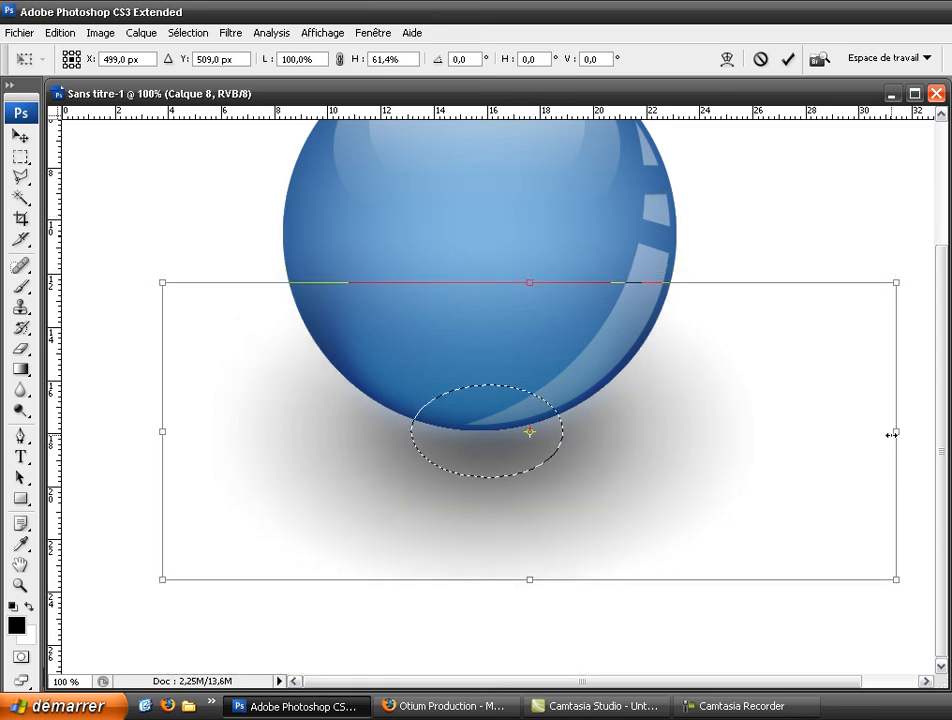
{"action": "key", "text": "Return"}
{"action": "key", "text": "ctrl+d"}
- Reposition the flattened shadow beneath the sphere with the Move tool
{"action": "scroll", "coordinate": [816, 423], "scroll_direction": "up", "scroll_amount": 5}
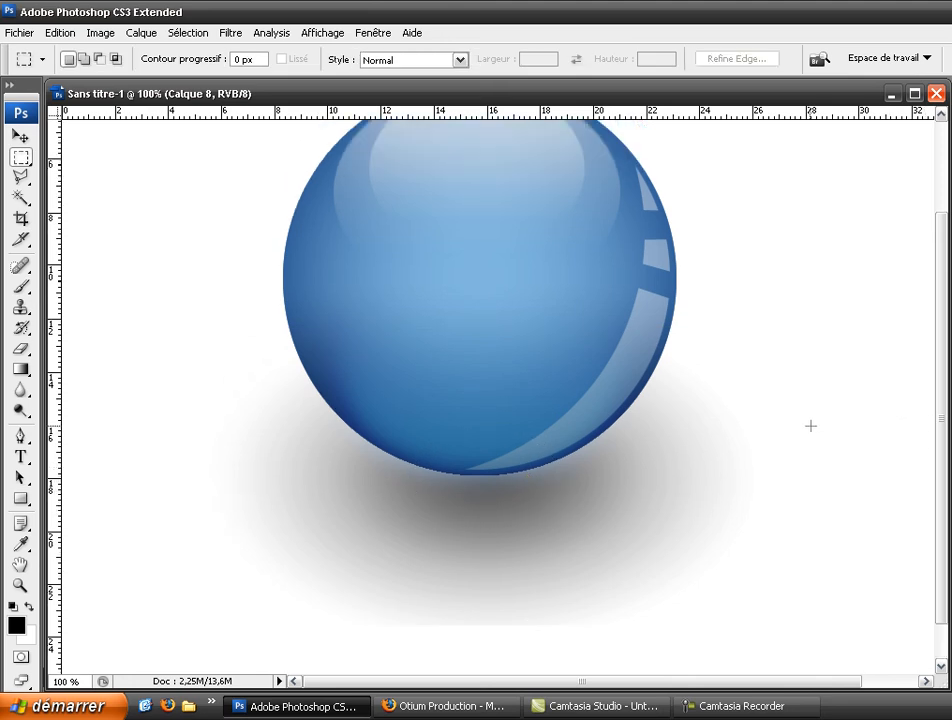
{"action": "left_click", "coordinate": [20, 136]}
{"action": "left_click_drag", "start_coordinate": [436, 529], "coordinate": [463, 569]}
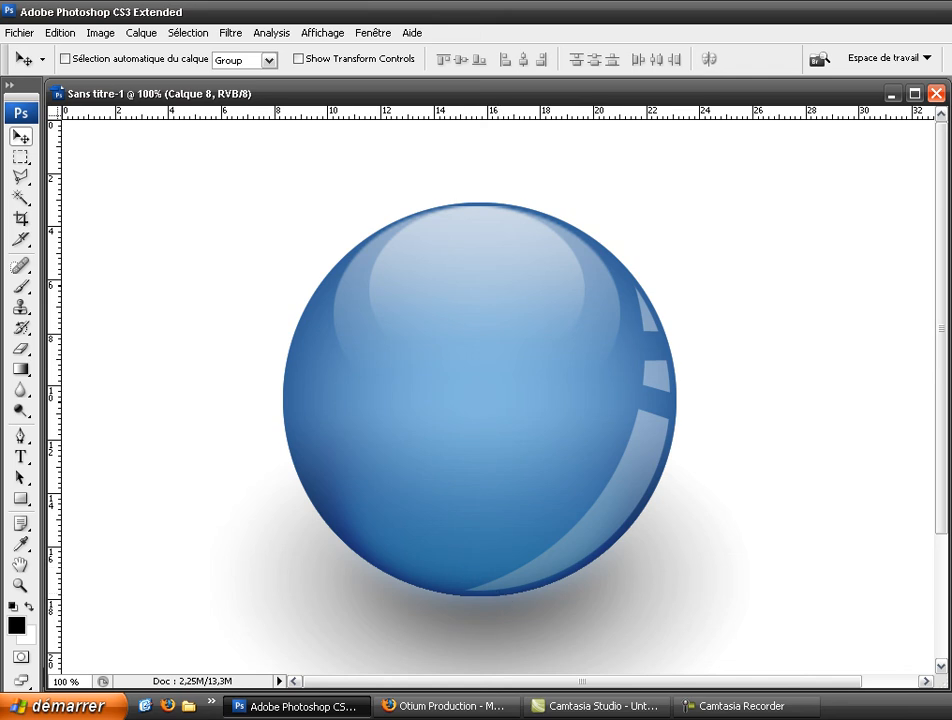
{"action": "key", "text": "Return"}
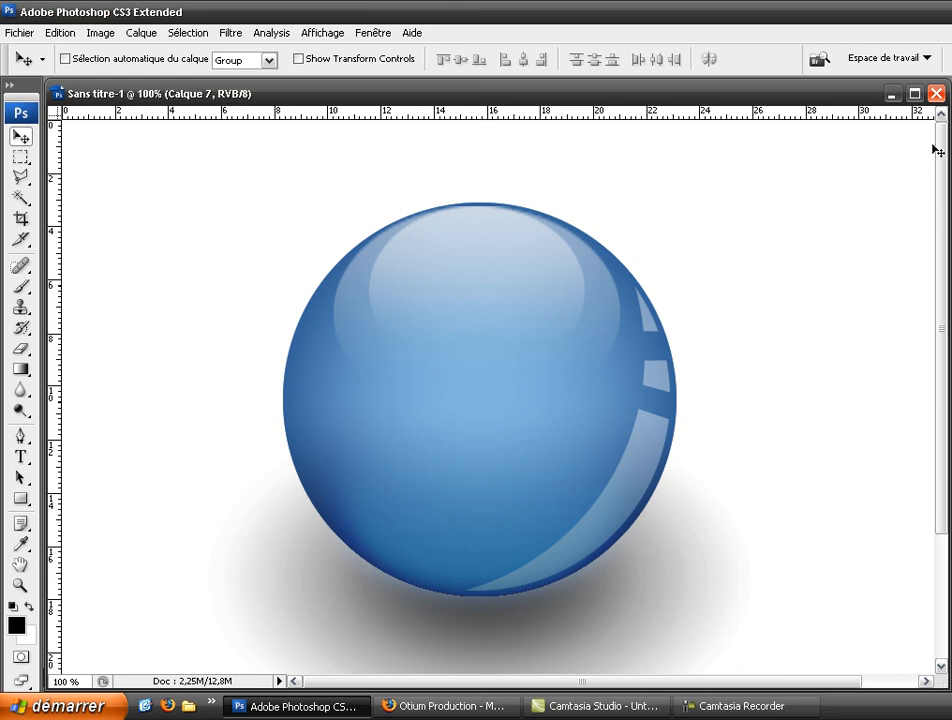
- Apply a Gaussian Blur to layer Calque 7
{"action": "left_click", "coordinate": [230, 32]}
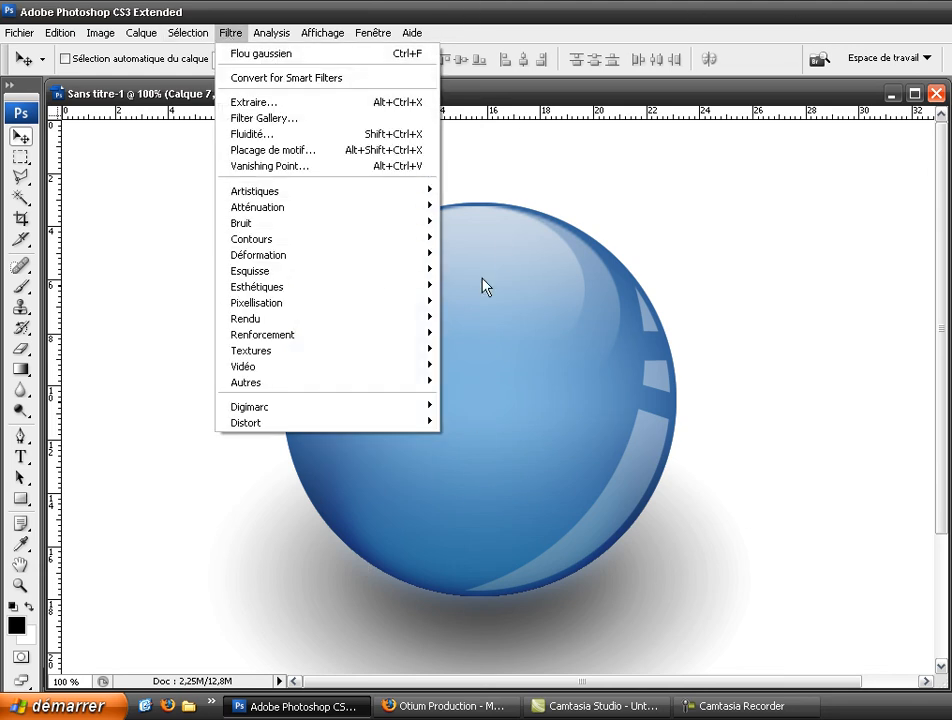
{"action": "mouse_move", "coordinate": [378, 316]}
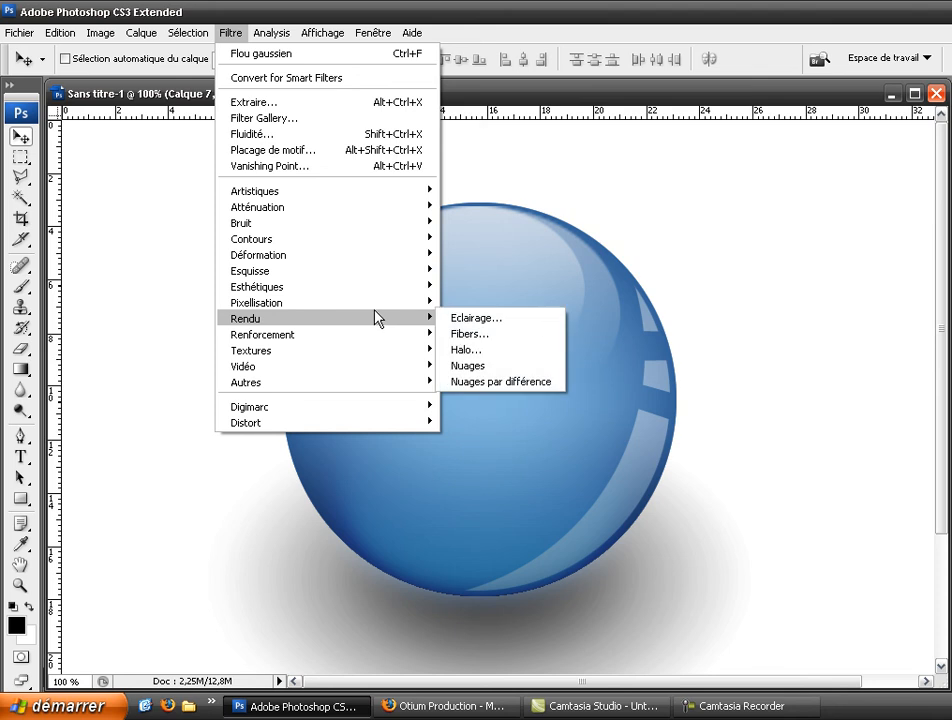
{"action": "mouse_move", "coordinate": [378, 210]}
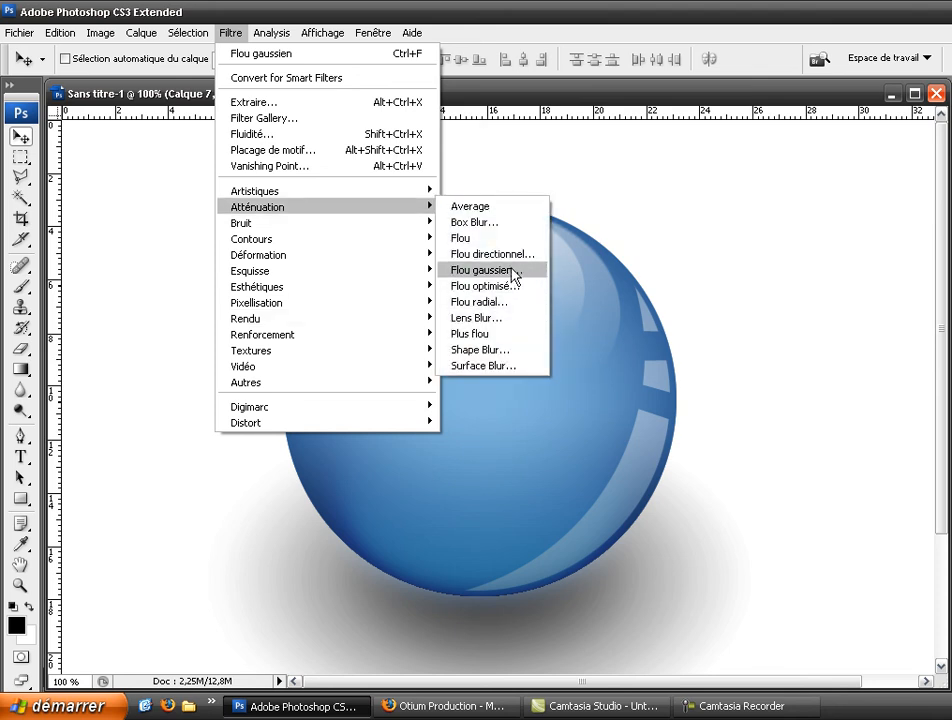
{"action": "left_click", "coordinate": [517, 279]}
{"action": "left_click_drag", "start_coordinate": [634, 390], "coordinate": [613, 386]}
{"action": "left_click", "coordinate": [829, 130]}
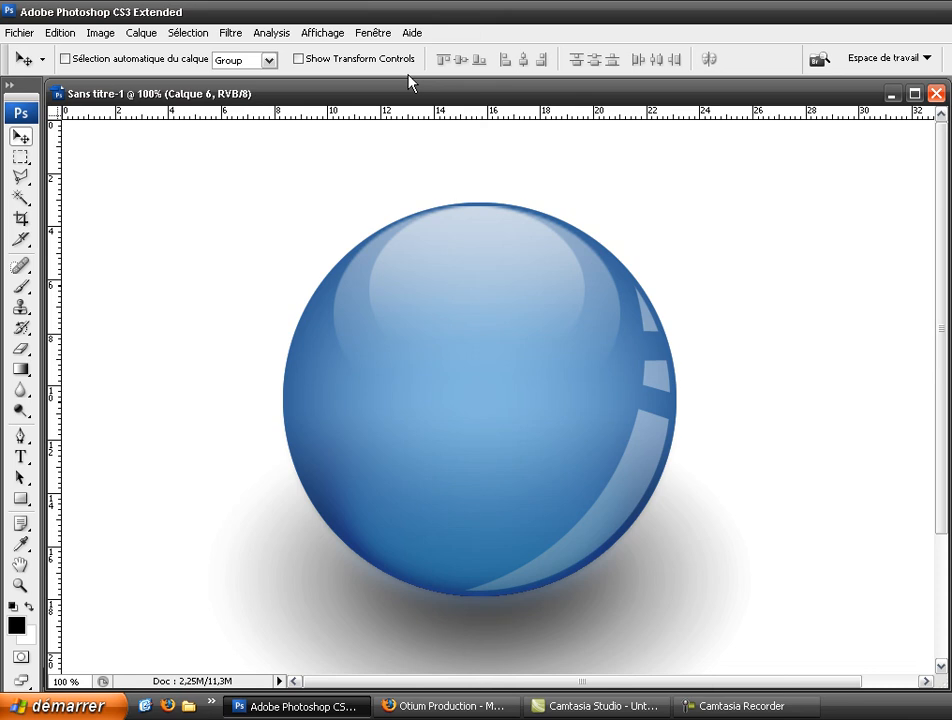
- Apply a Gaussian Blur with a 0.3 pixel radius to layer Calque 6
{"action": "left_click", "coordinate": [234, 36]}
{"action": "mouse_move", "coordinate": [383, 207]}
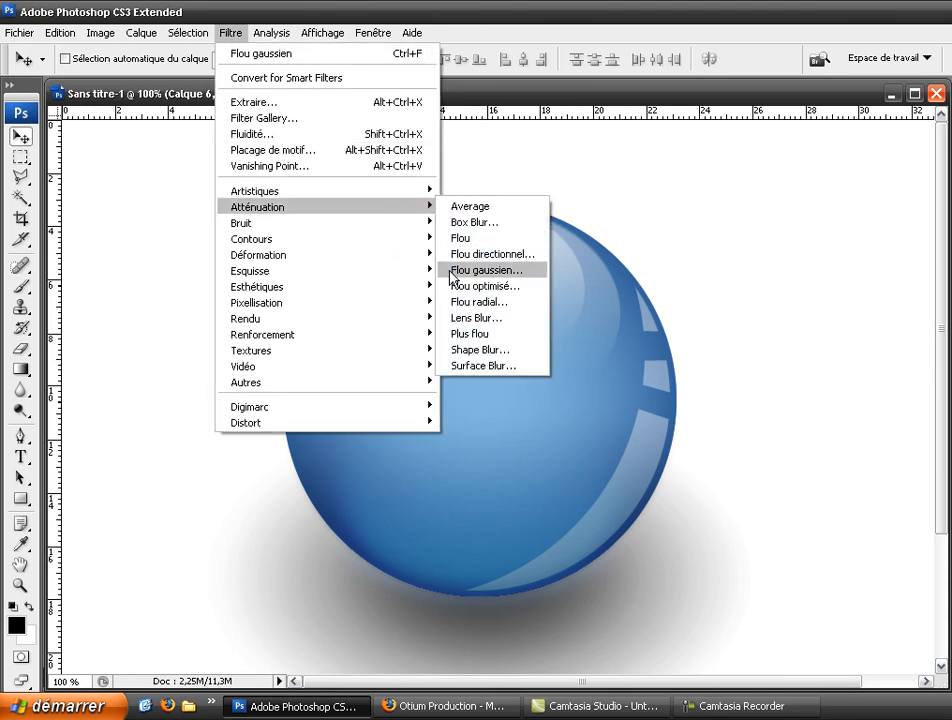
{"action": "left_click", "coordinate": [451, 270]}
{"action": "left_click_drag", "start_coordinate": [596, 381], "coordinate": [585, 380]}
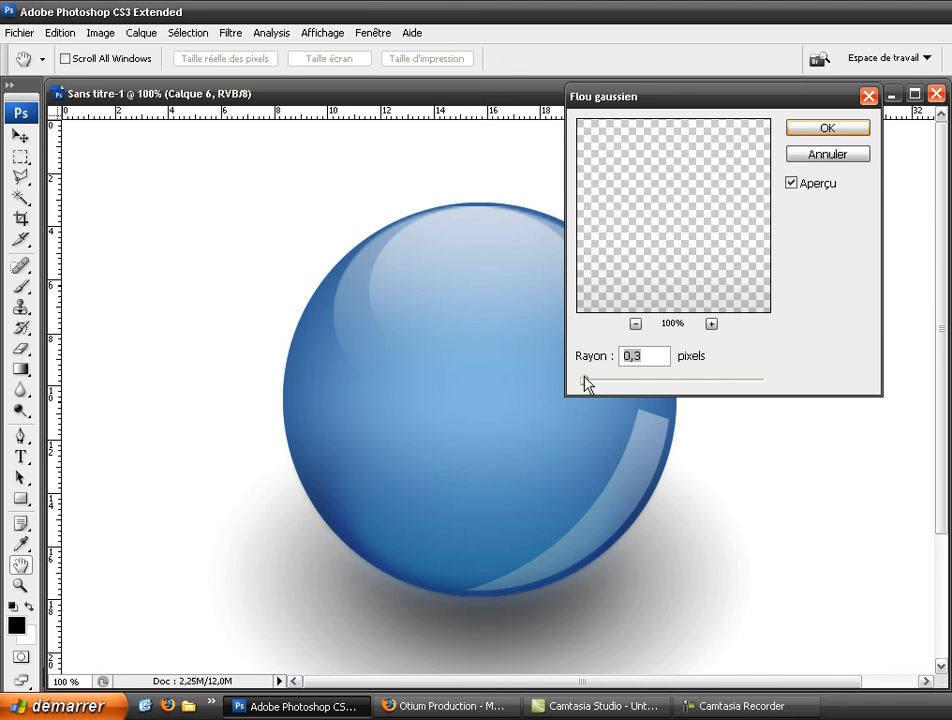
{"action": "left_click", "coordinate": [805, 131]}
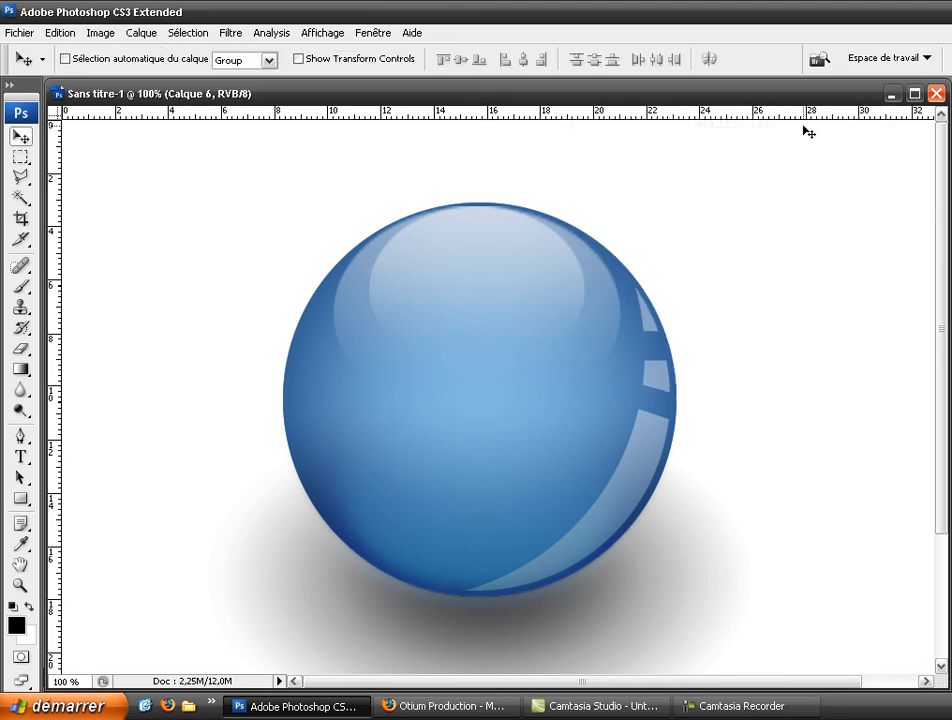
- Add a light blue outer glow around the sphere on layer Calque 1
{"action": "mouse_move", "coordinate": [941, 234]}
{"action": "left_mouse_down"}
{"action": "mouse_move", "coordinate": [941, 378]}
{"action": "mouse_move", "coordinate": [944, 234]}
{"action": "left_mouse_up"}
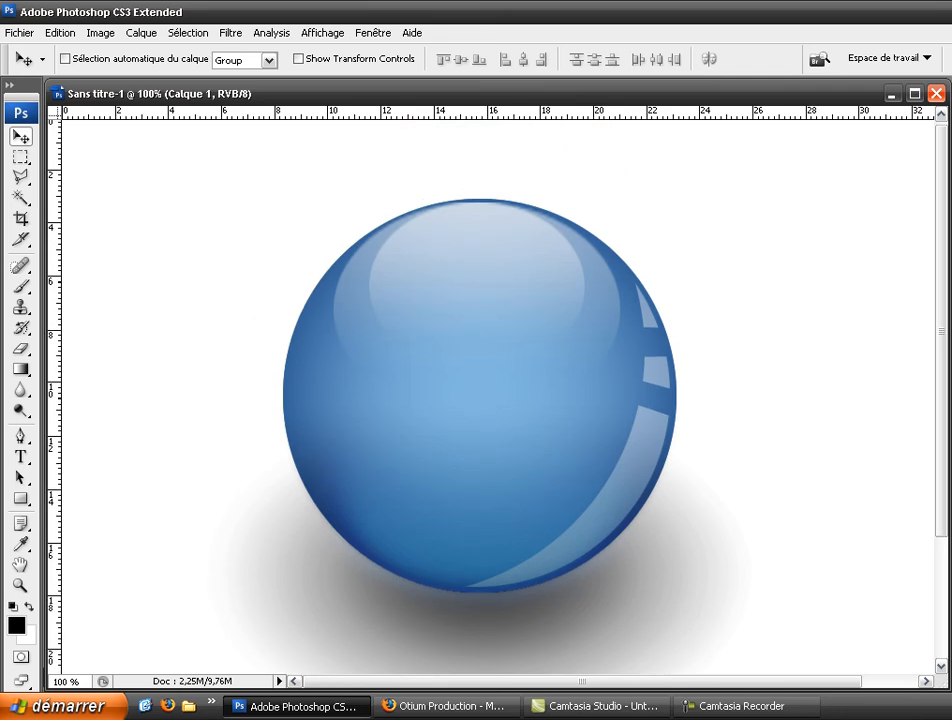
{"action": "key", "text": "h"}
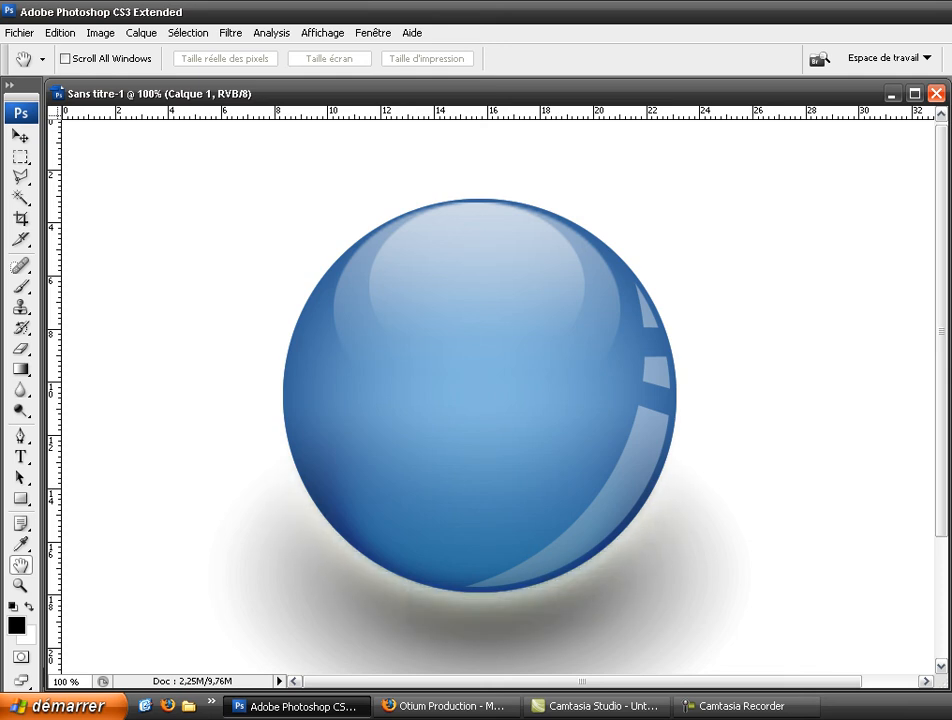
{"action": "key", "text": "i"}
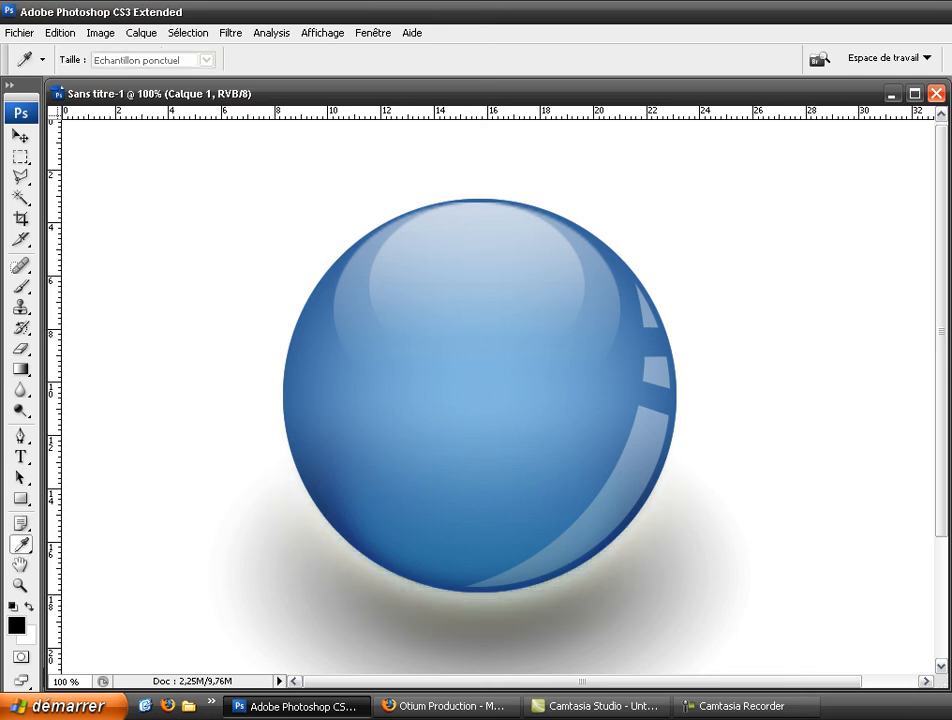
{"action": "key", "text": "h"}
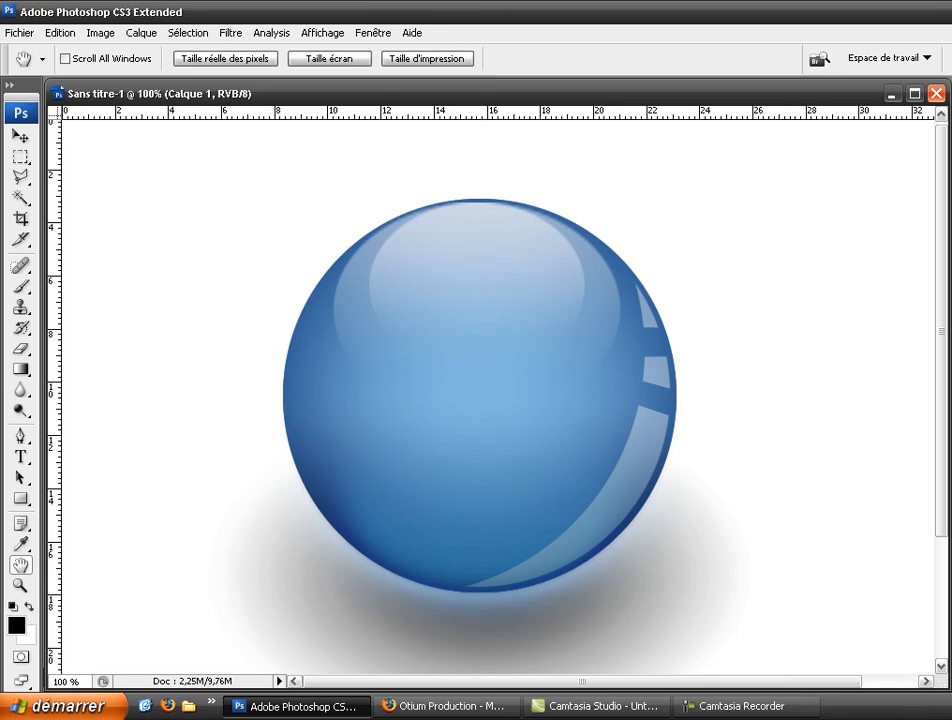
{"action": "key", "text": "v"}
{"action": "left_click_drag", "start_coordinate": [938, 305], "coordinate": [909, 246]}
{"action": "left_click_drag", "start_coordinate": [638, 680], "coordinate": [938, 365]}
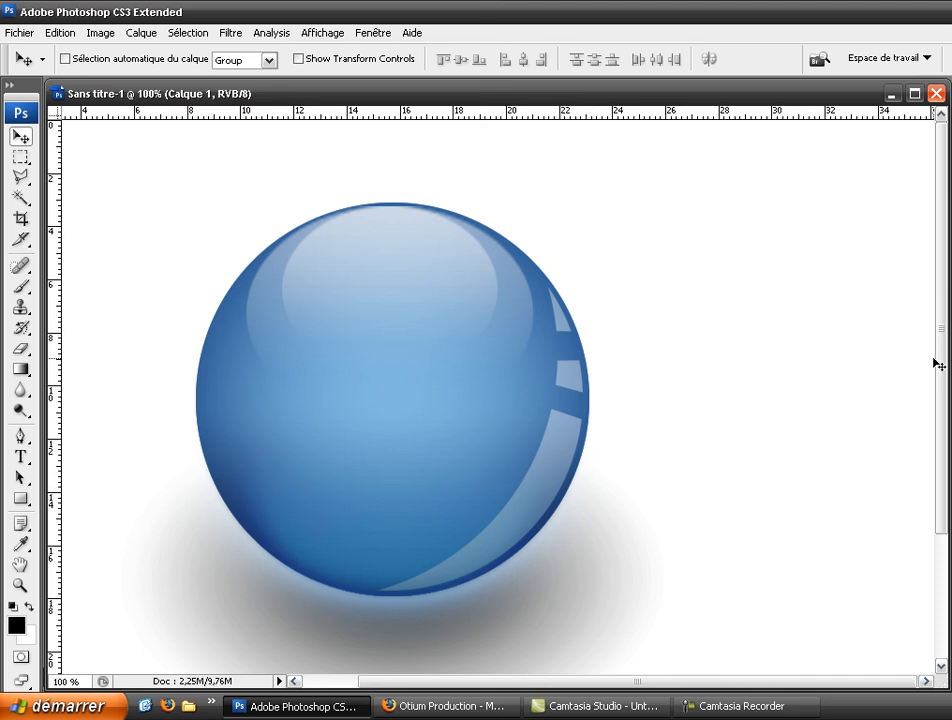